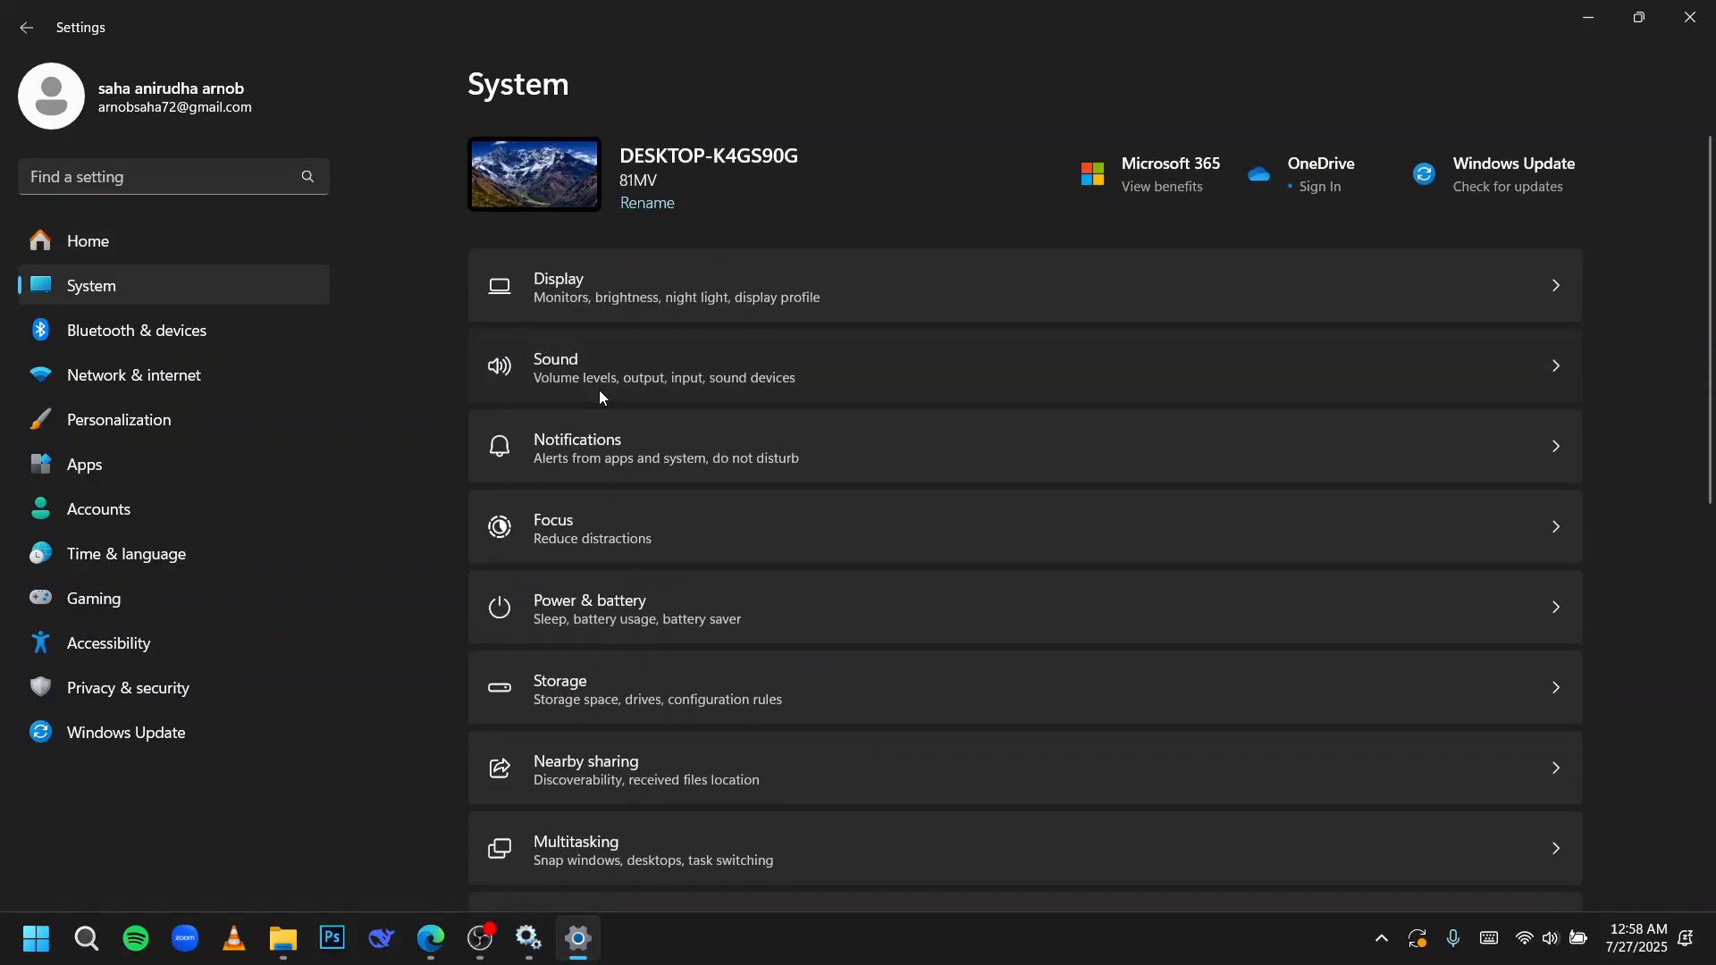
Step: Open the Sound settings, review the output, input and advanced options, and close the troubleshooter window
{"action": "left_click", "coordinate": [599, 391]}
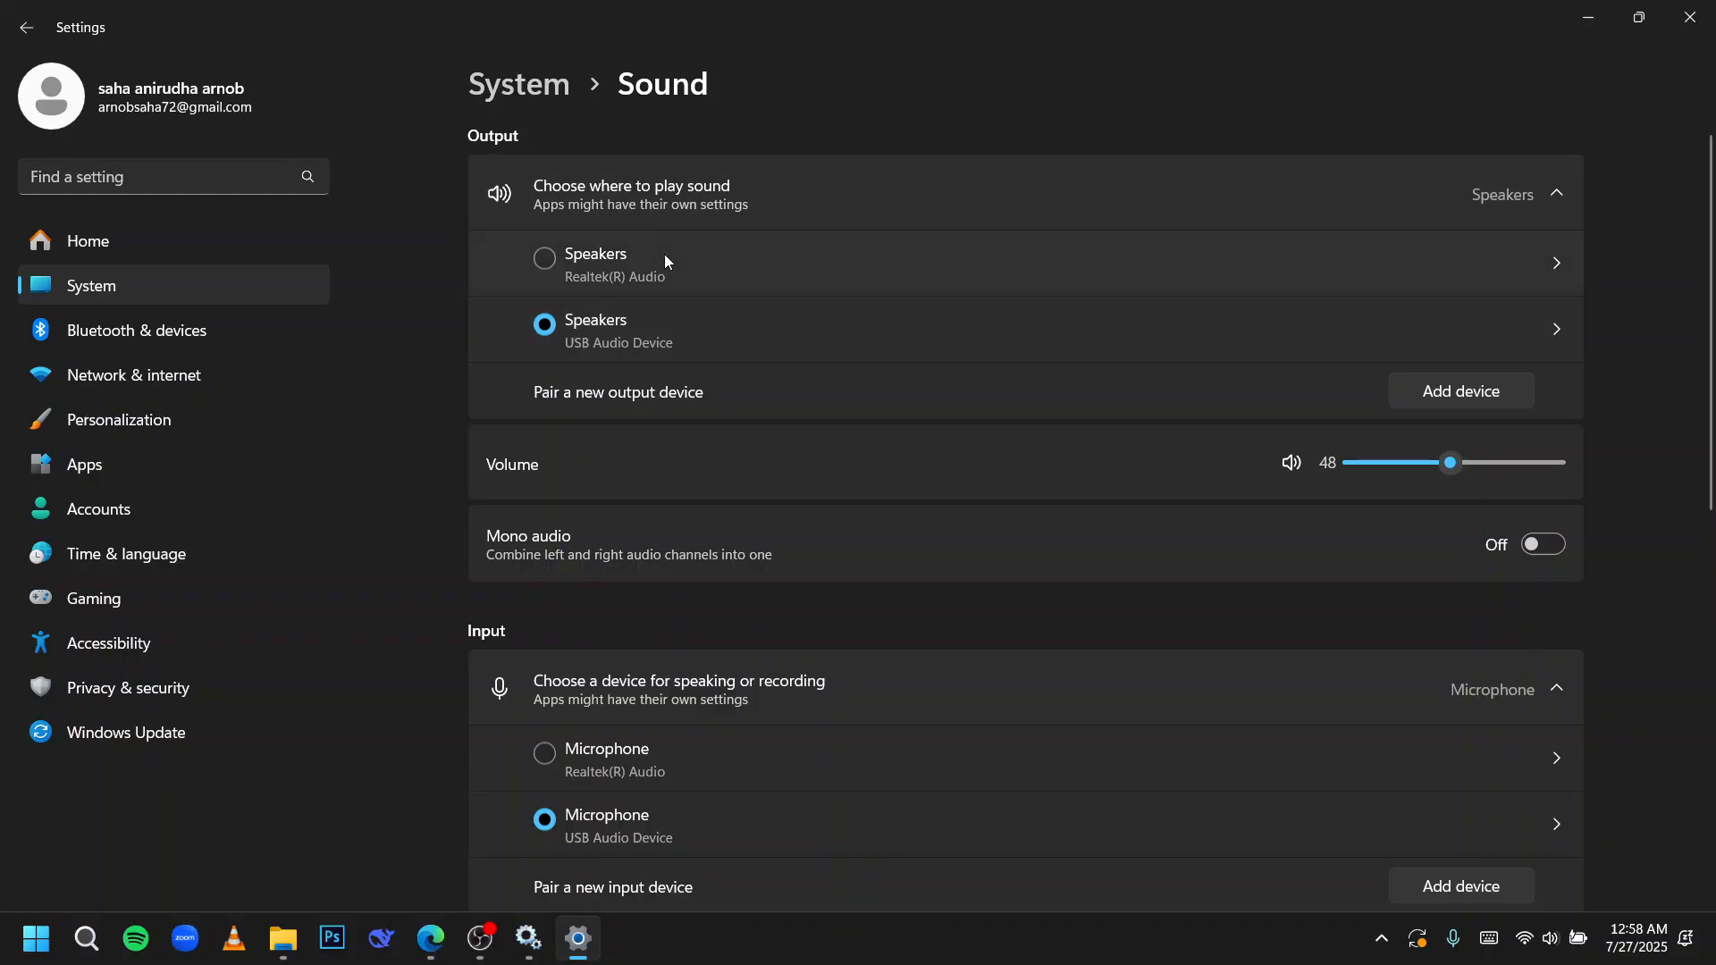
{"action": "scroll", "coordinate": [581, 268], "scroll_direction": "down", "scroll_amount": 2}
{"action": "scroll", "coordinate": [601, 279], "scroll_direction": "up", "scroll_amount": 2}
{"action": "scroll", "coordinate": [704, 227], "scroll_direction": "down", "scroll_amount": 6}
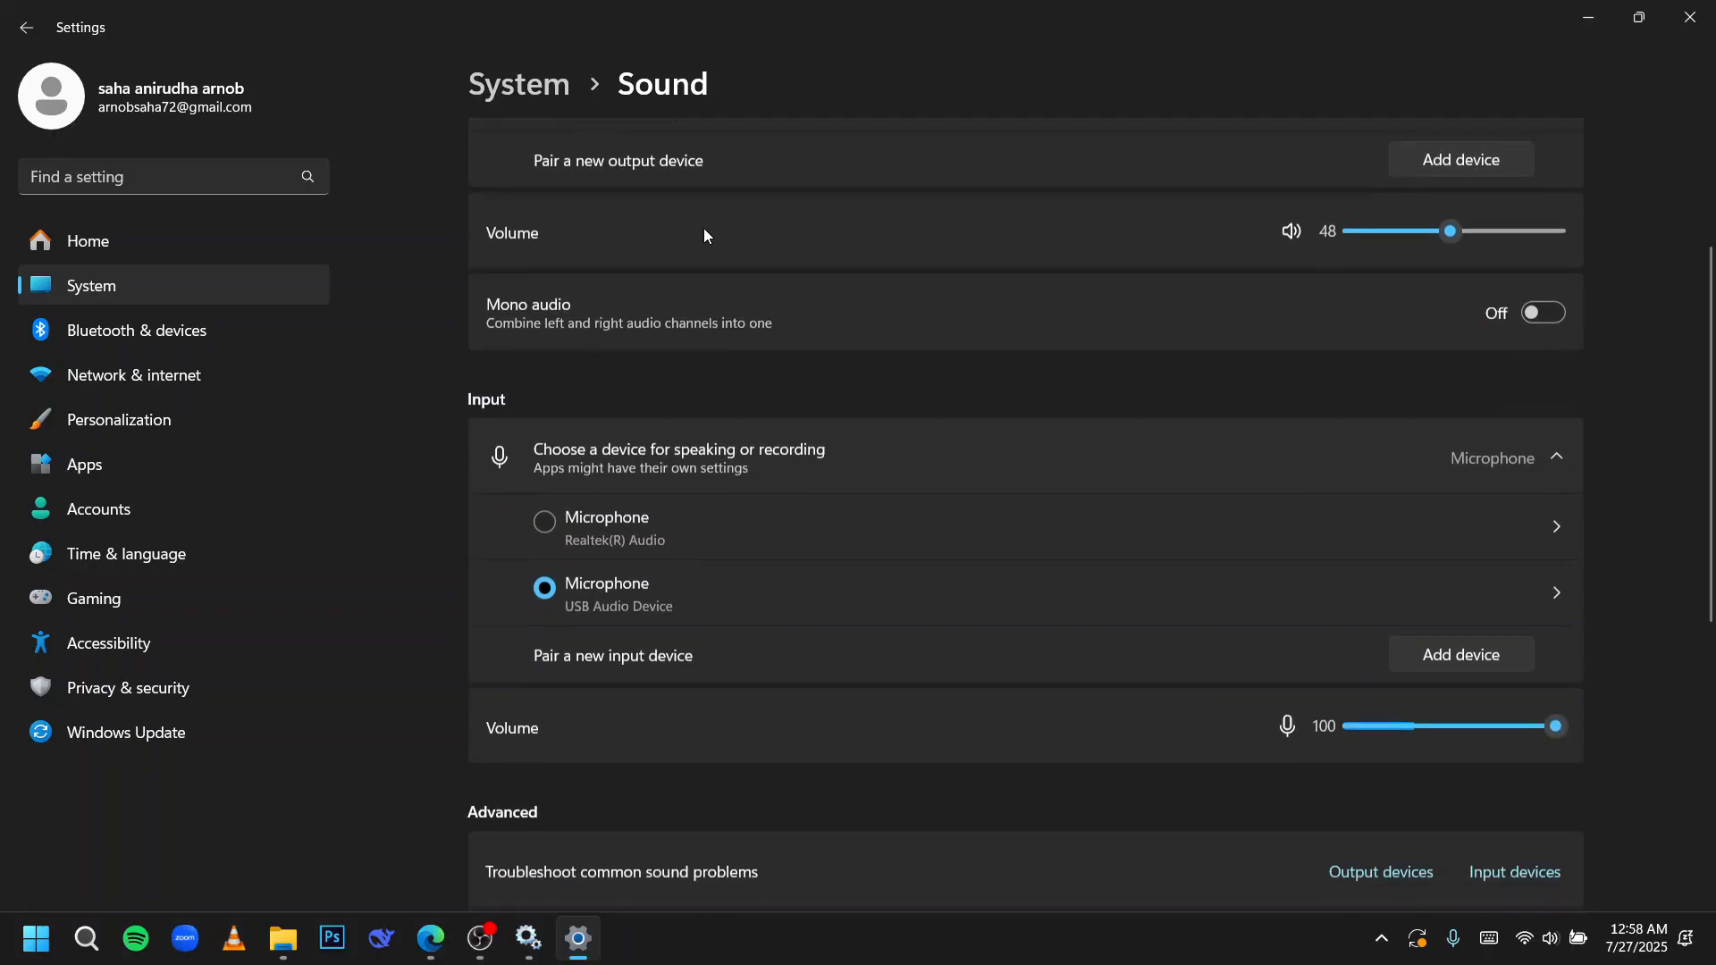
{"action": "scroll", "coordinate": [703, 230], "scroll_direction": "up", "scroll_amount": 4}
{"action": "scroll", "coordinate": [701, 234], "scroll_direction": "down", "scroll_amount": 5}
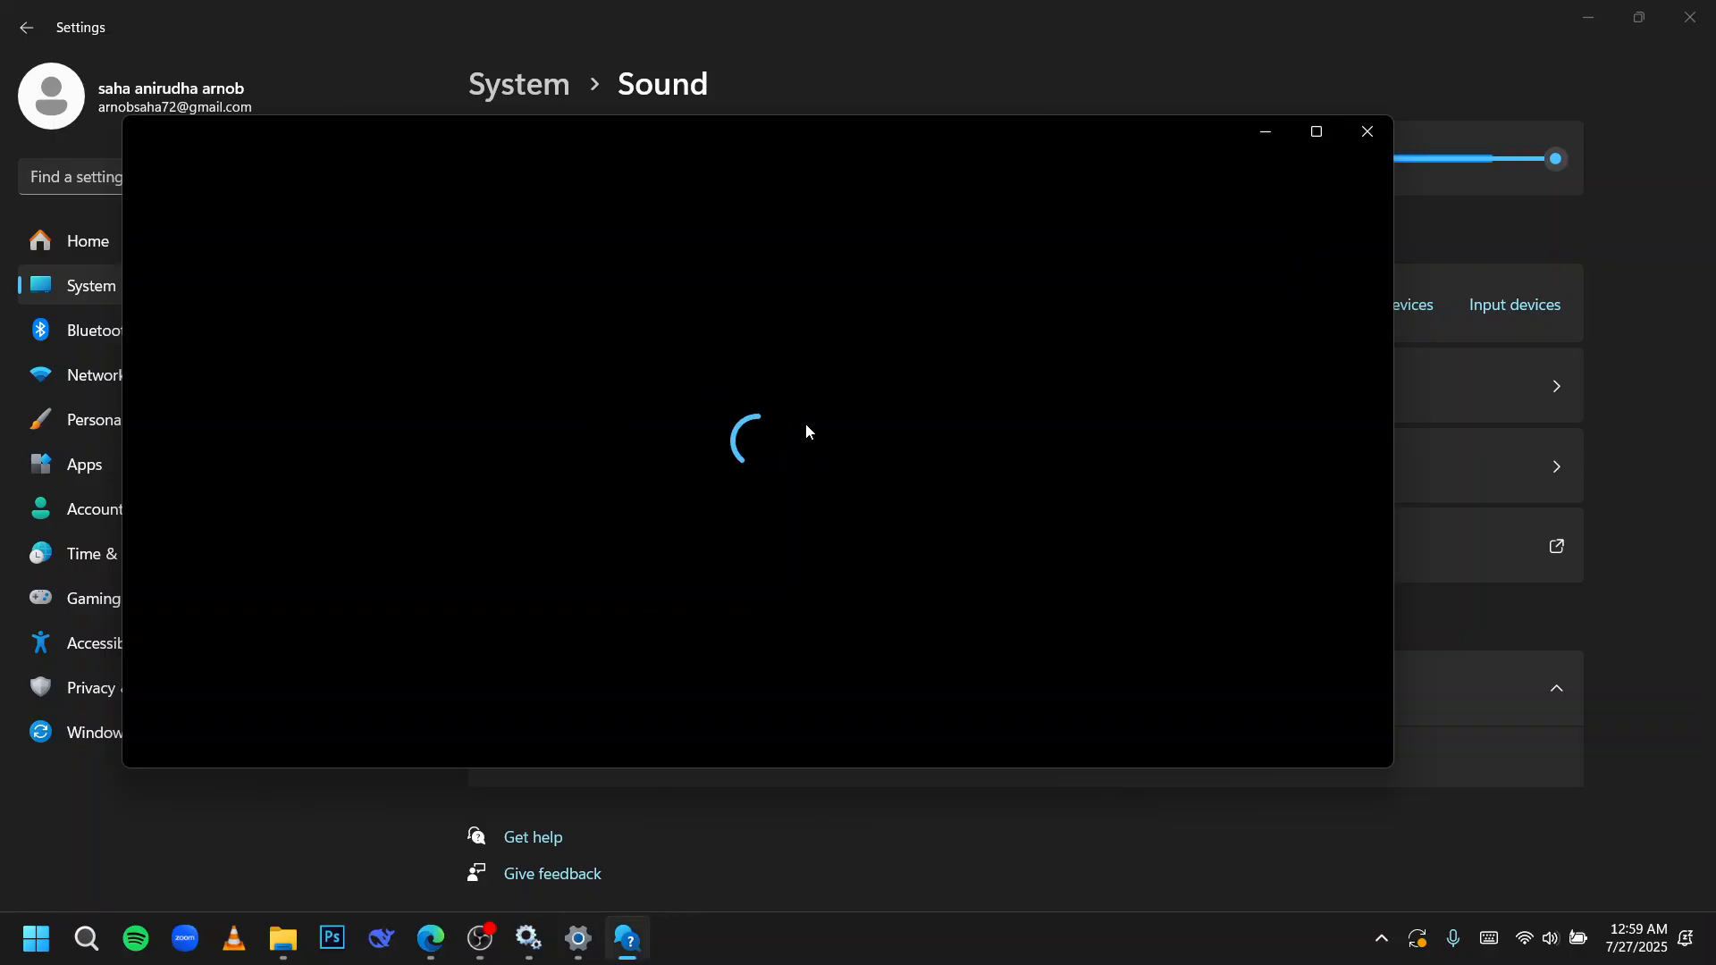
{"action": "left_click", "coordinate": [1349, 147]}
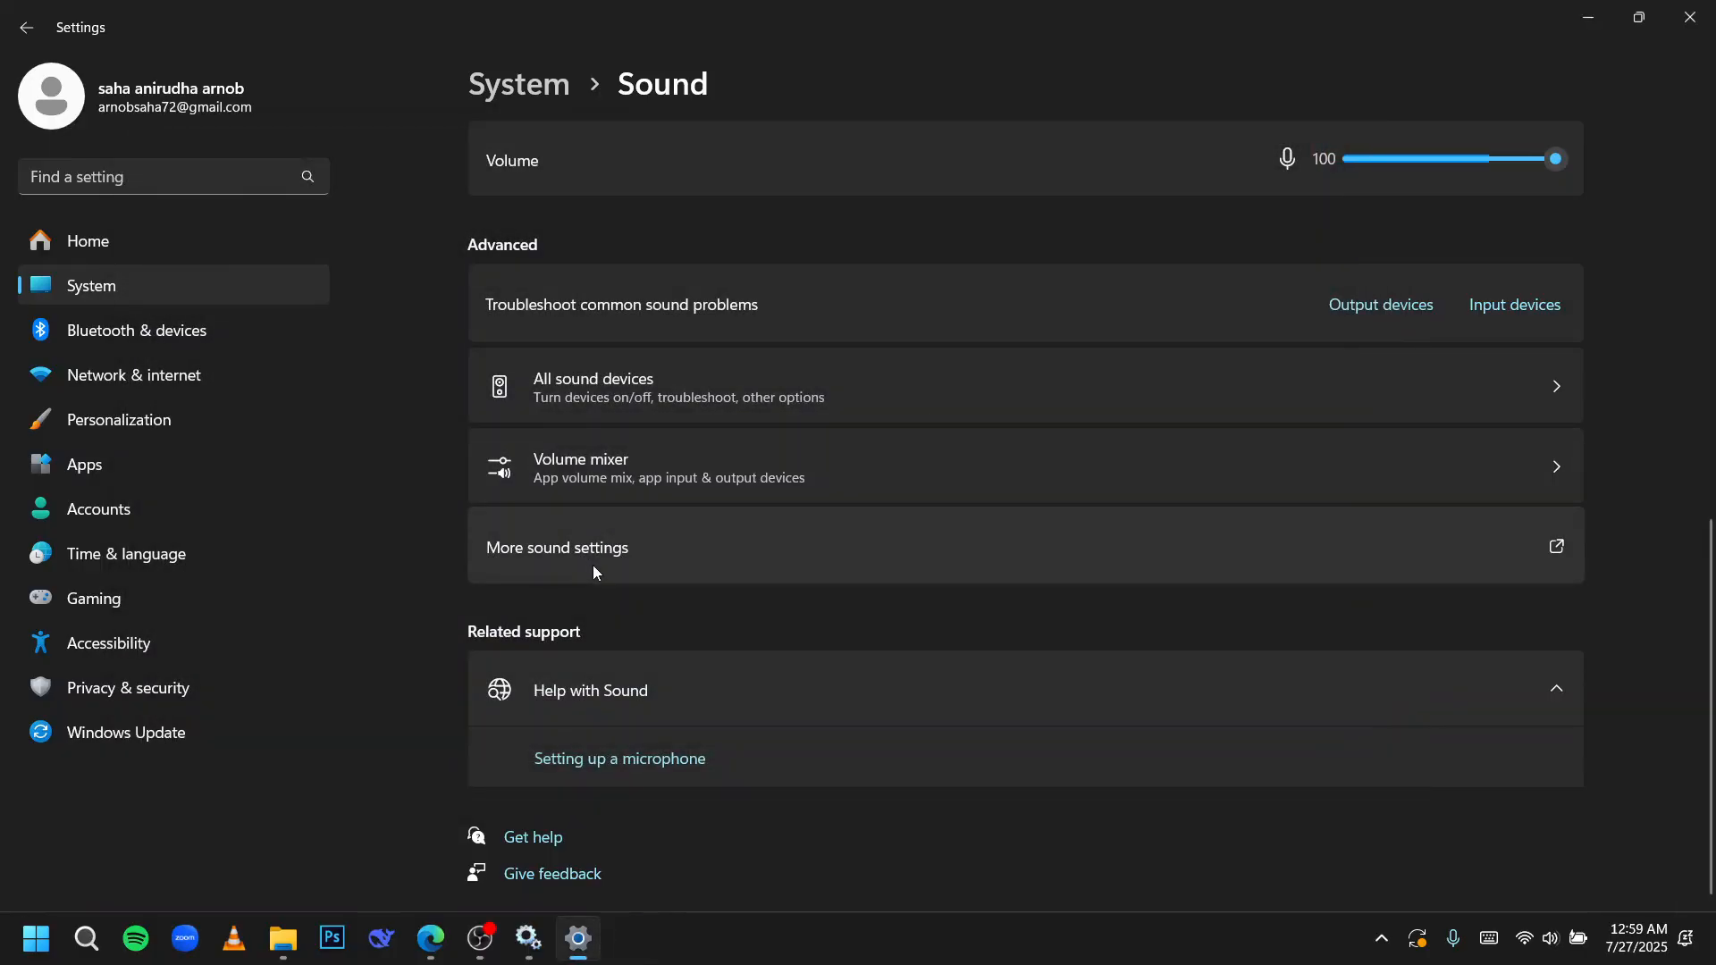
Step: Open the additional sound settings, inspect the options for the USB and Realtek playback speakers, and cancel the dialog
{"action": "left_click", "coordinate": [593, 567]}
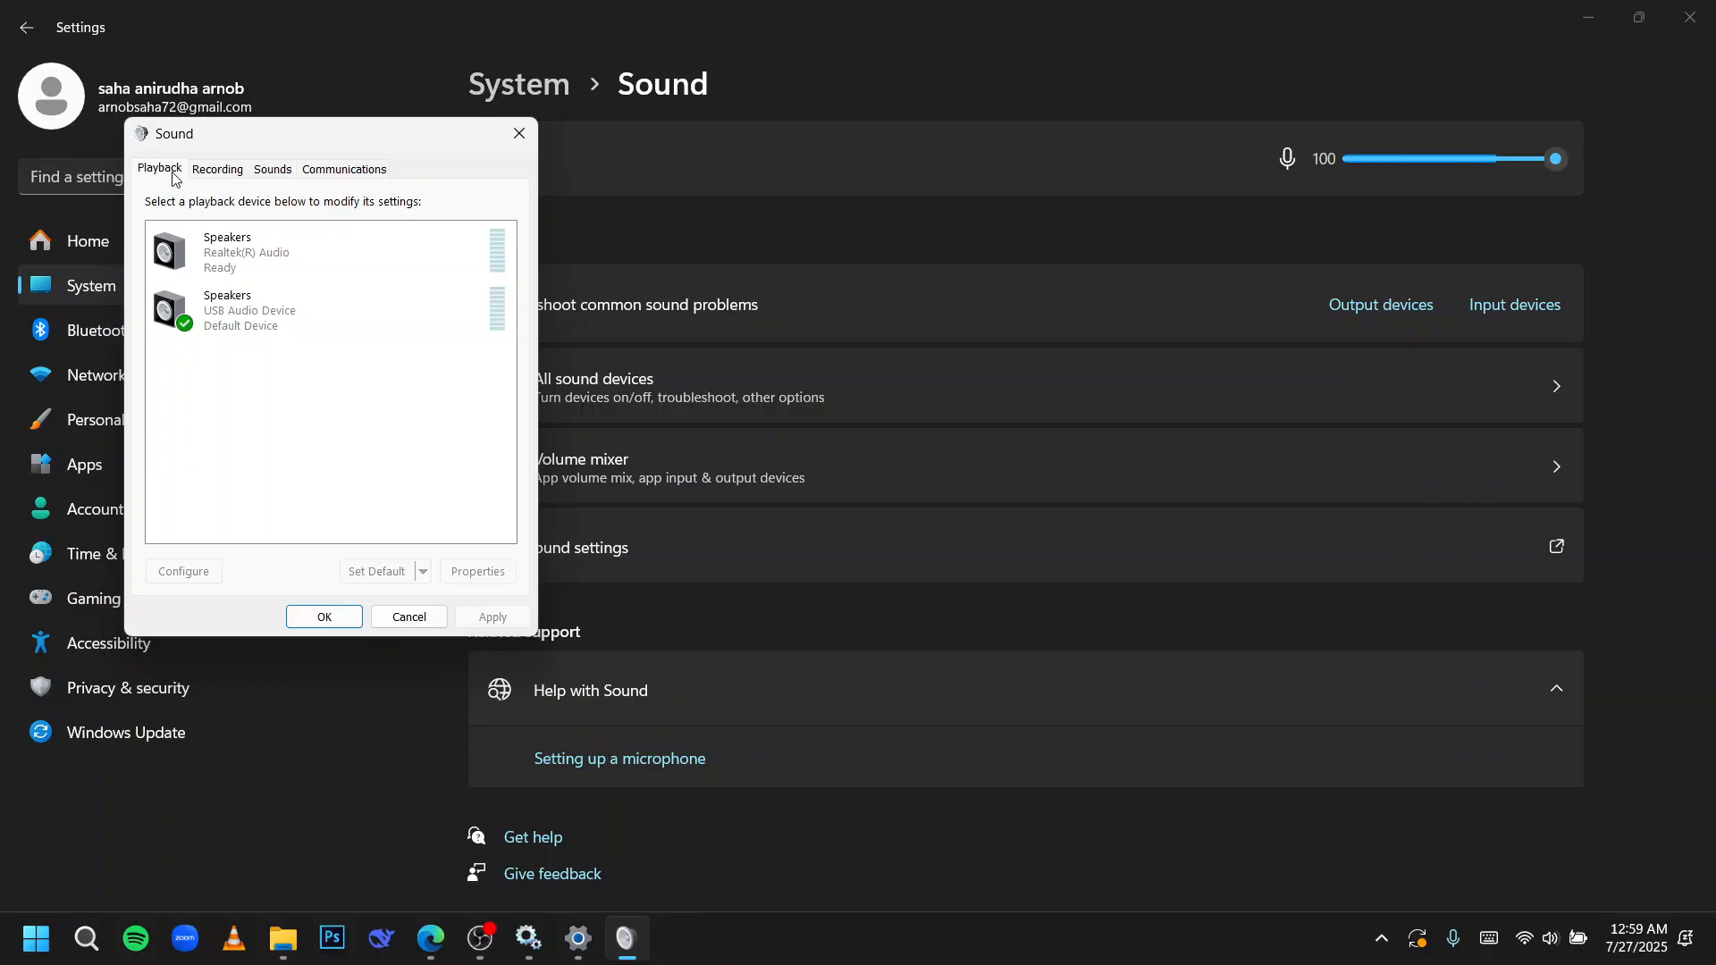
{"action": "left_click", "coordinate": [272, 306]}
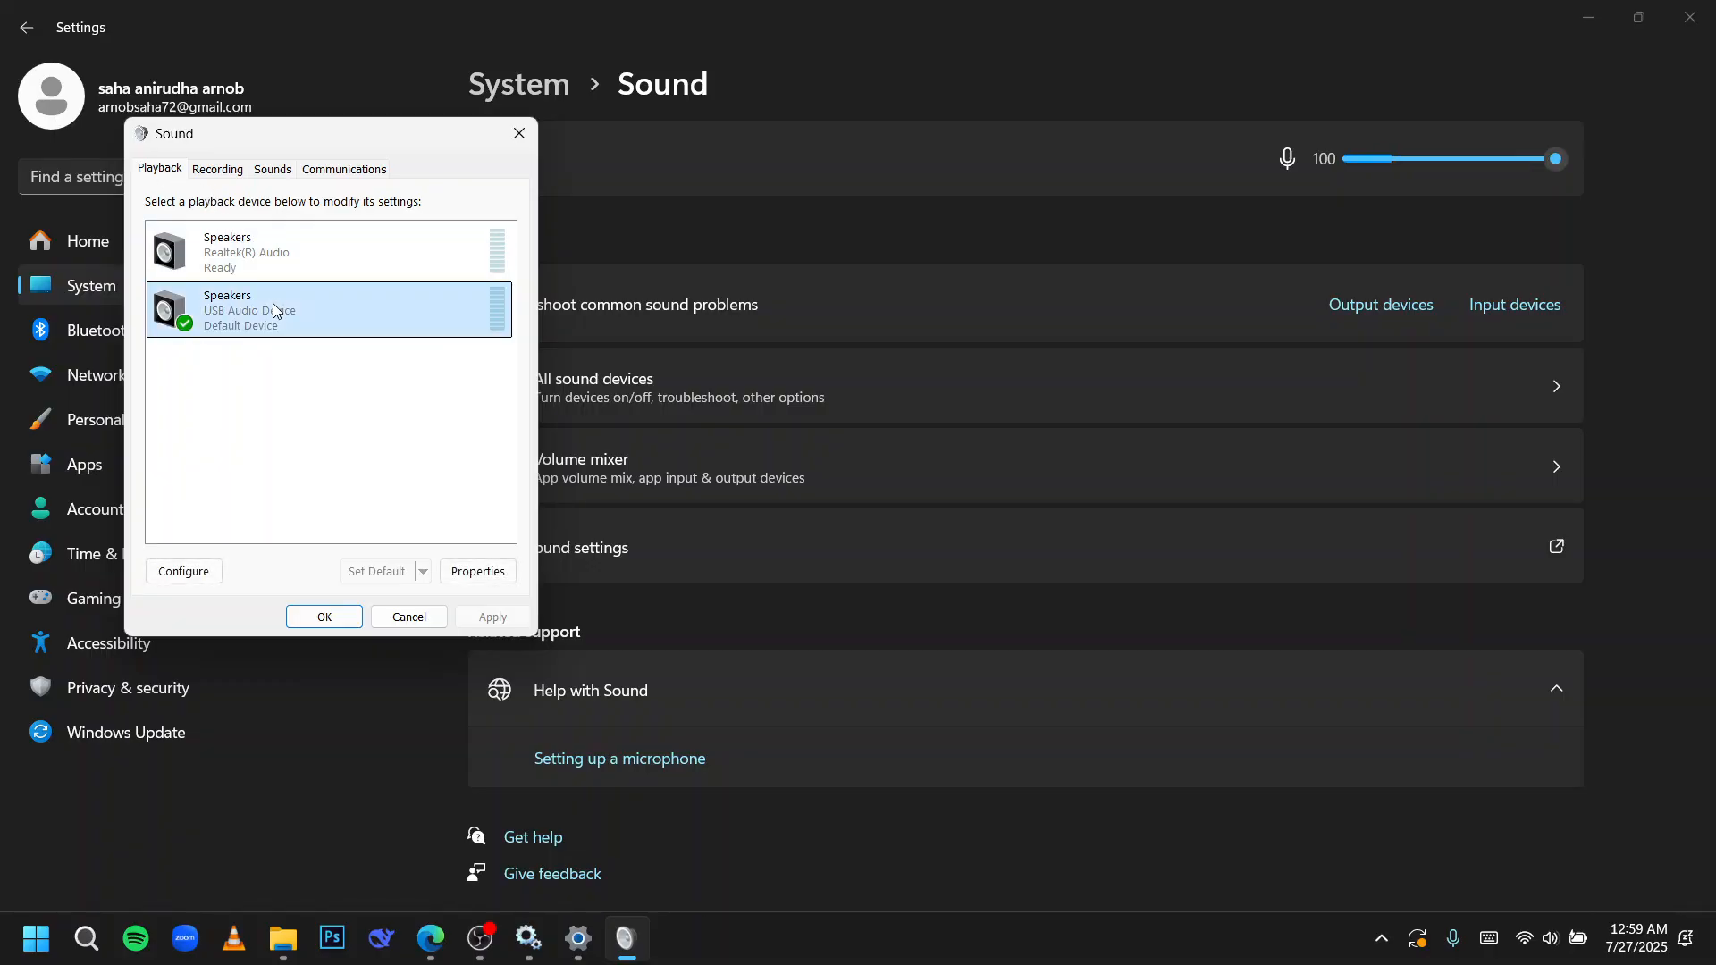
{"action": "left_click", "coordinate": [259, 252]}
{"action": "left_click", "coordinate": [260, 312]}
{"action": "right_click", "coordinate": [277, 344]}
{"action": "left_click", "coordinate": [261, 328]}
{"action": "right_click", "coordinate": [261, 328]}
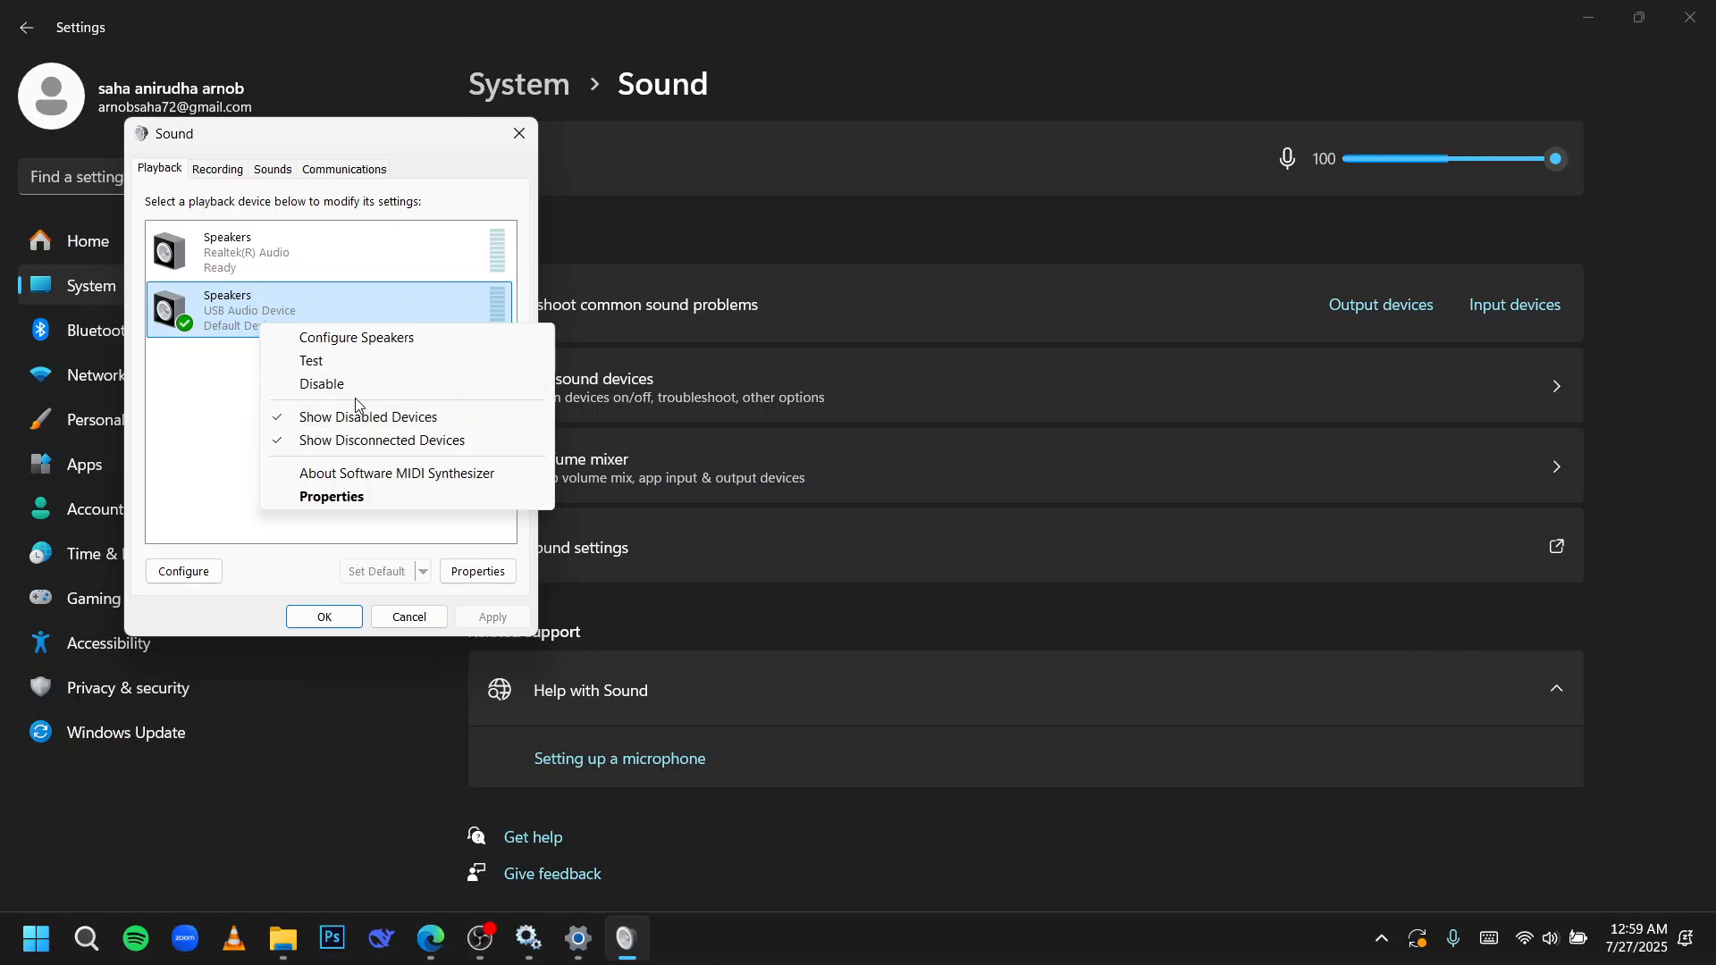
{"action": "left_click", "coordinate": [217, 356]}
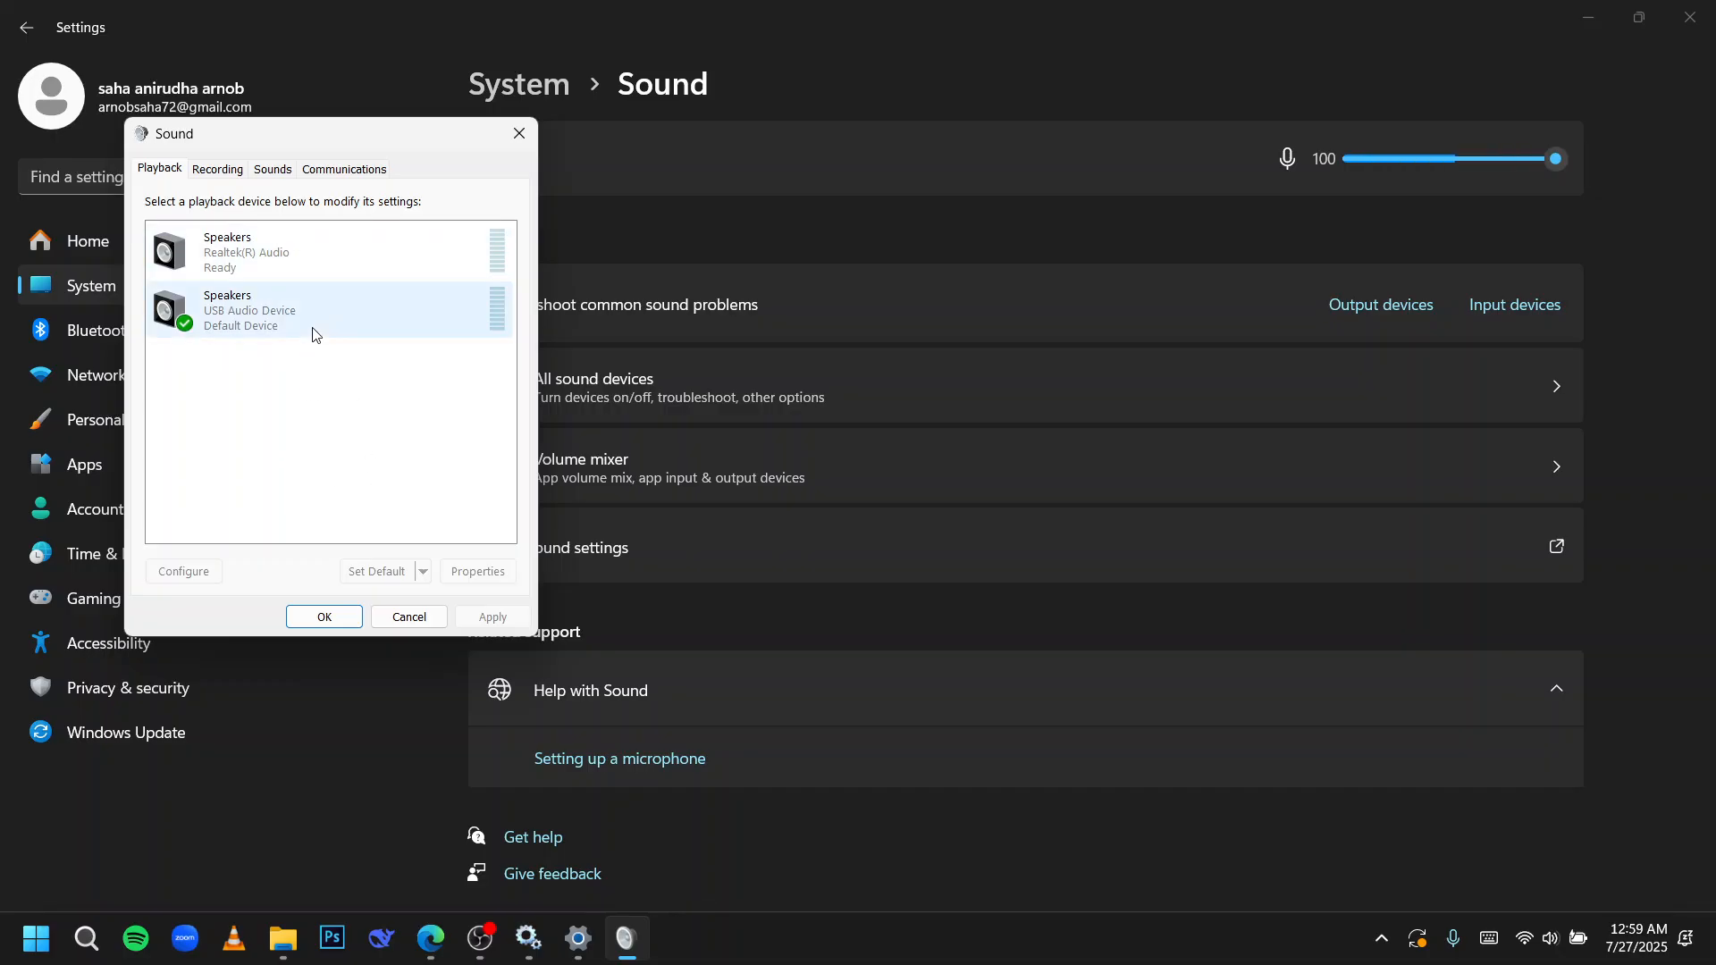
{"action": "left_click", "coordinate": [335, 273]}
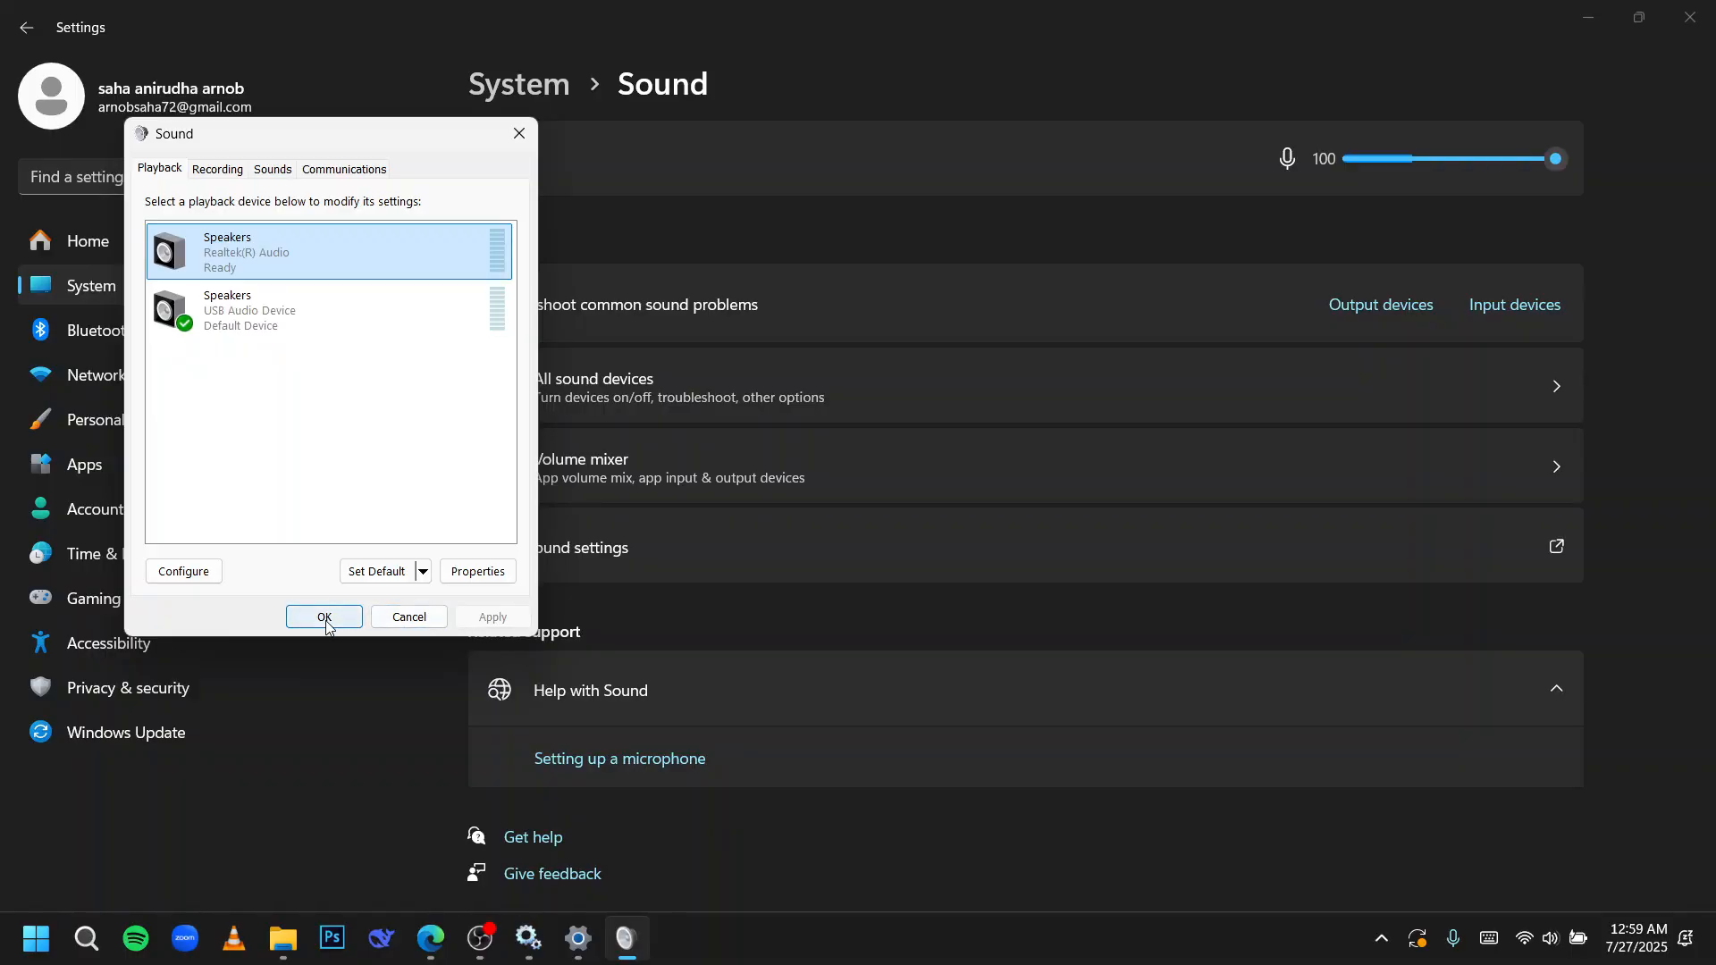
{"action": "left_click", "coordinate": [394, 615]}
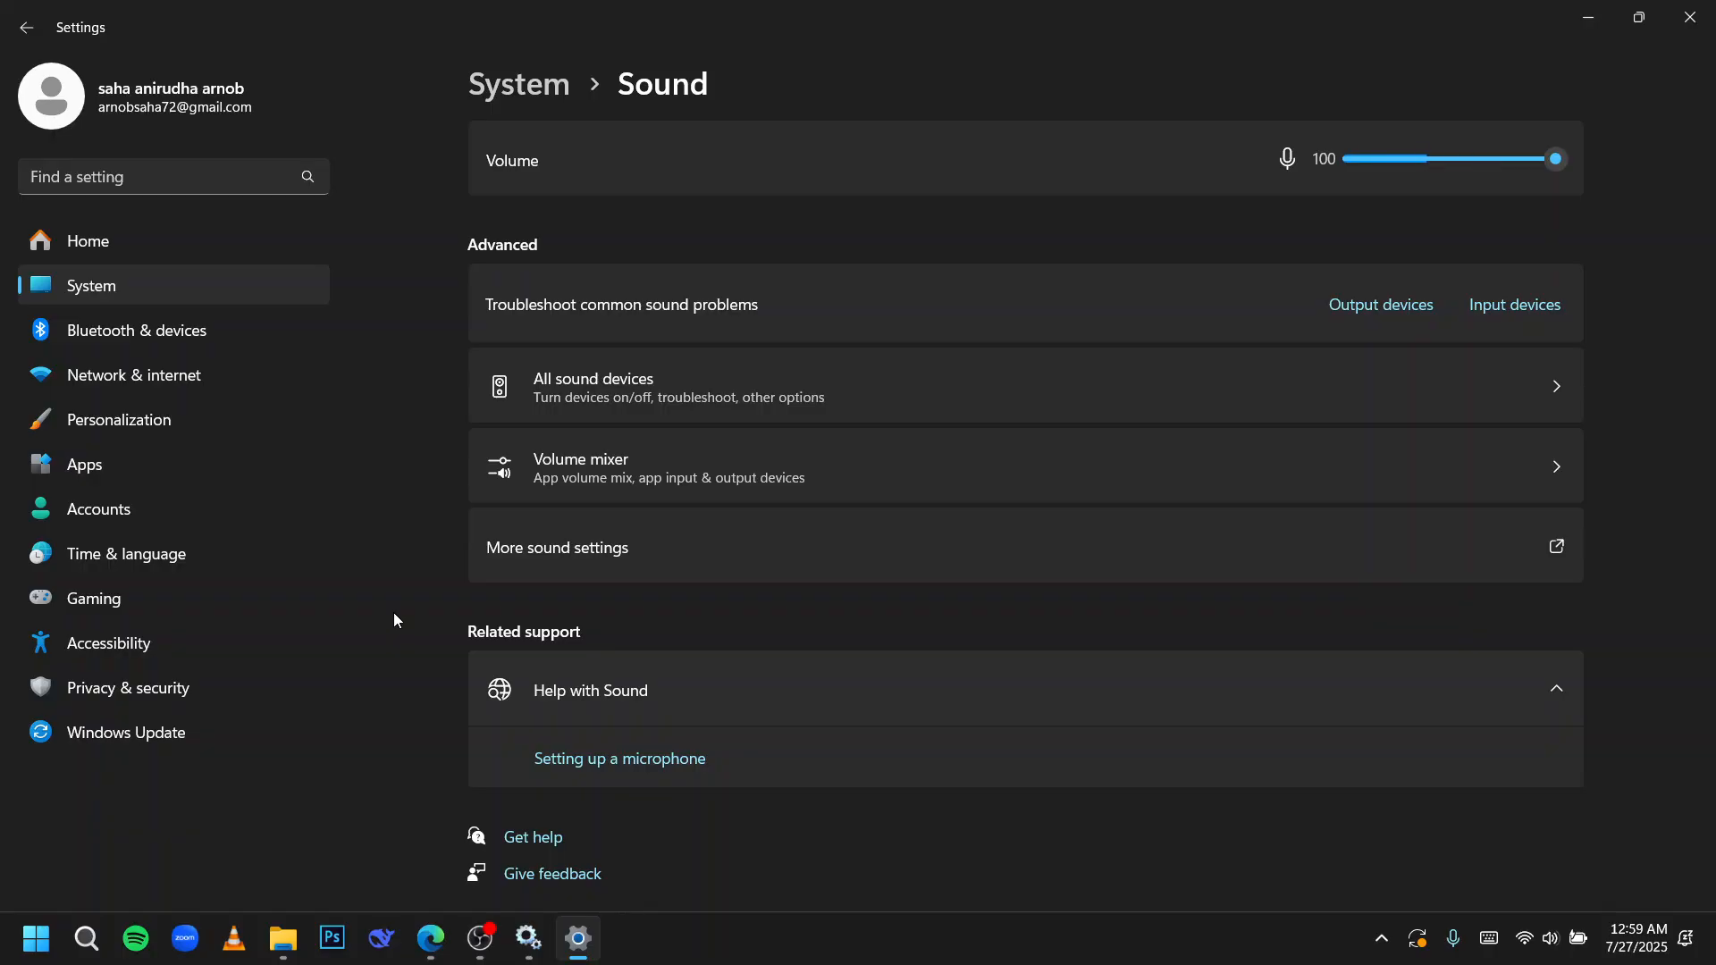
Step: Search Windows for Services and open the Services console
{"action": "key", "text": "super"}
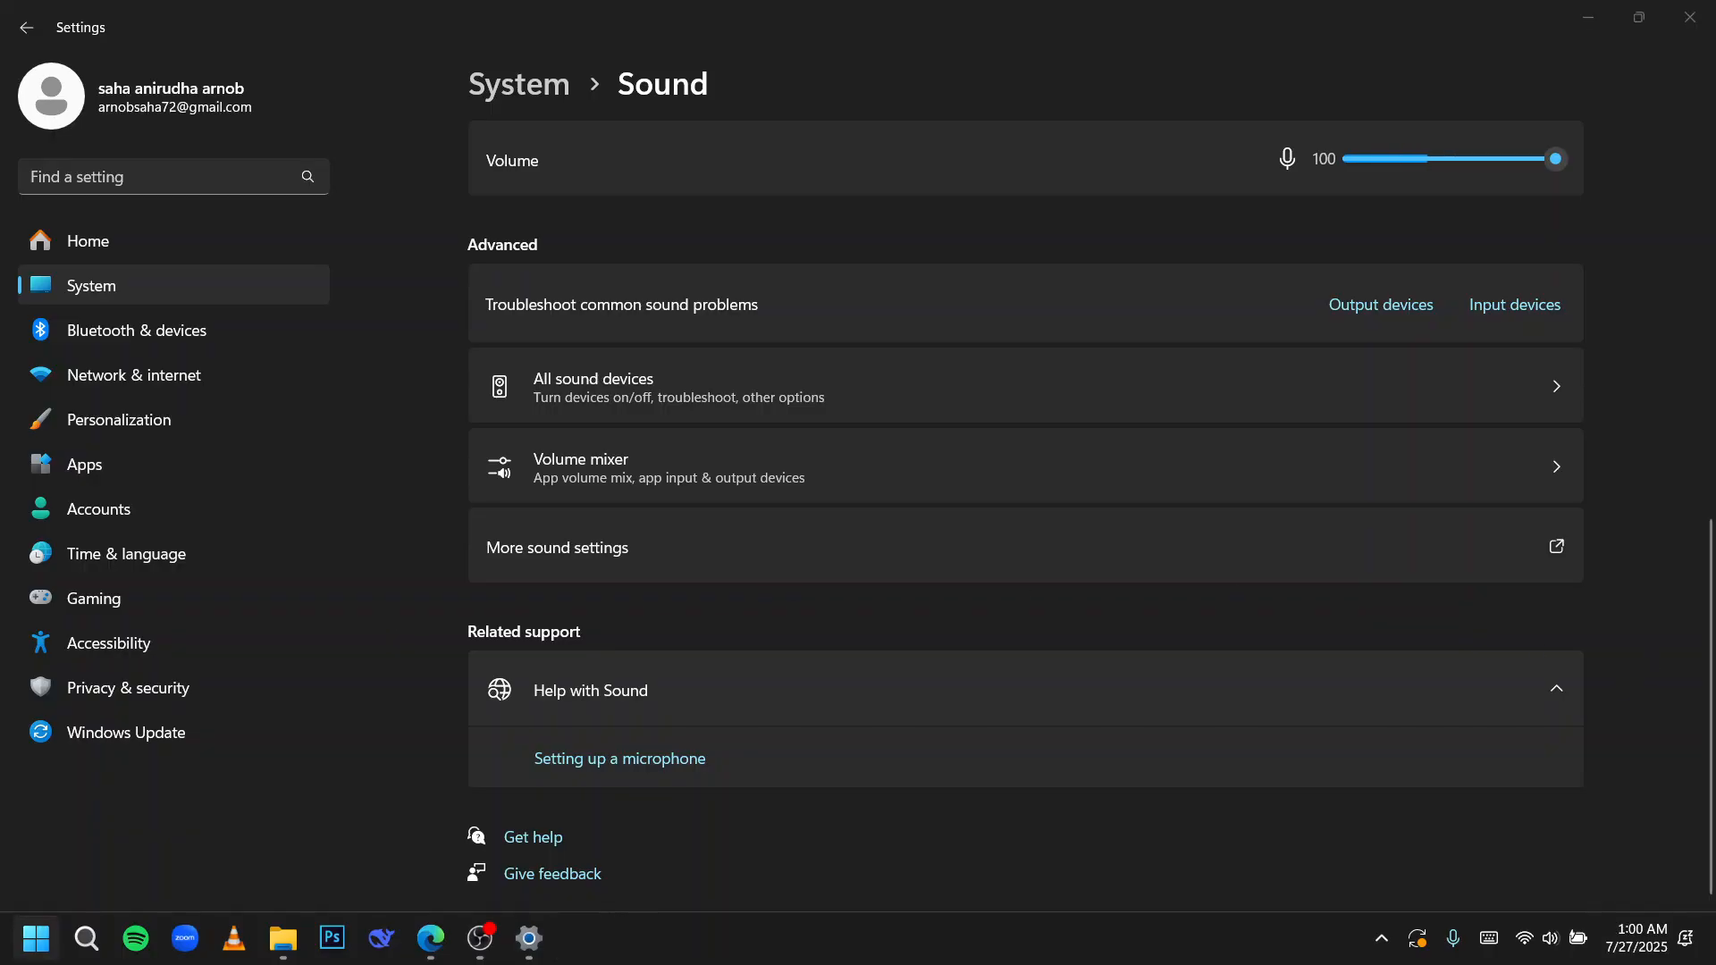
{"action": "type", "text": "ser"}
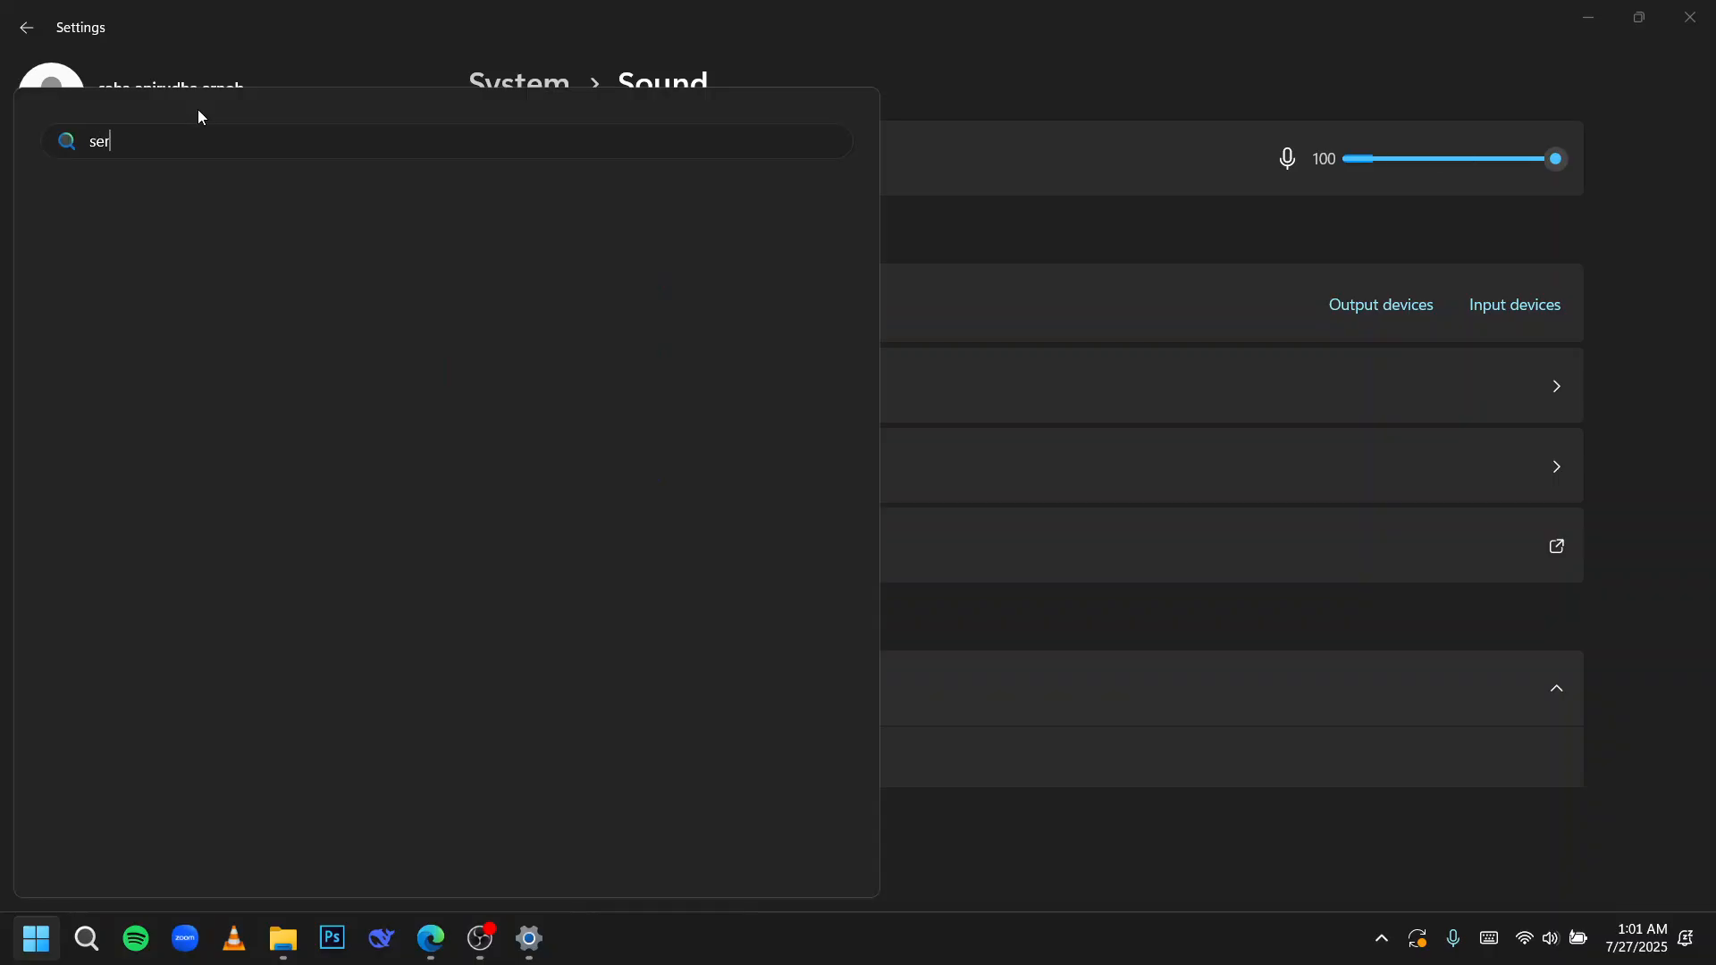
{"action": "type", "text": "vv"}
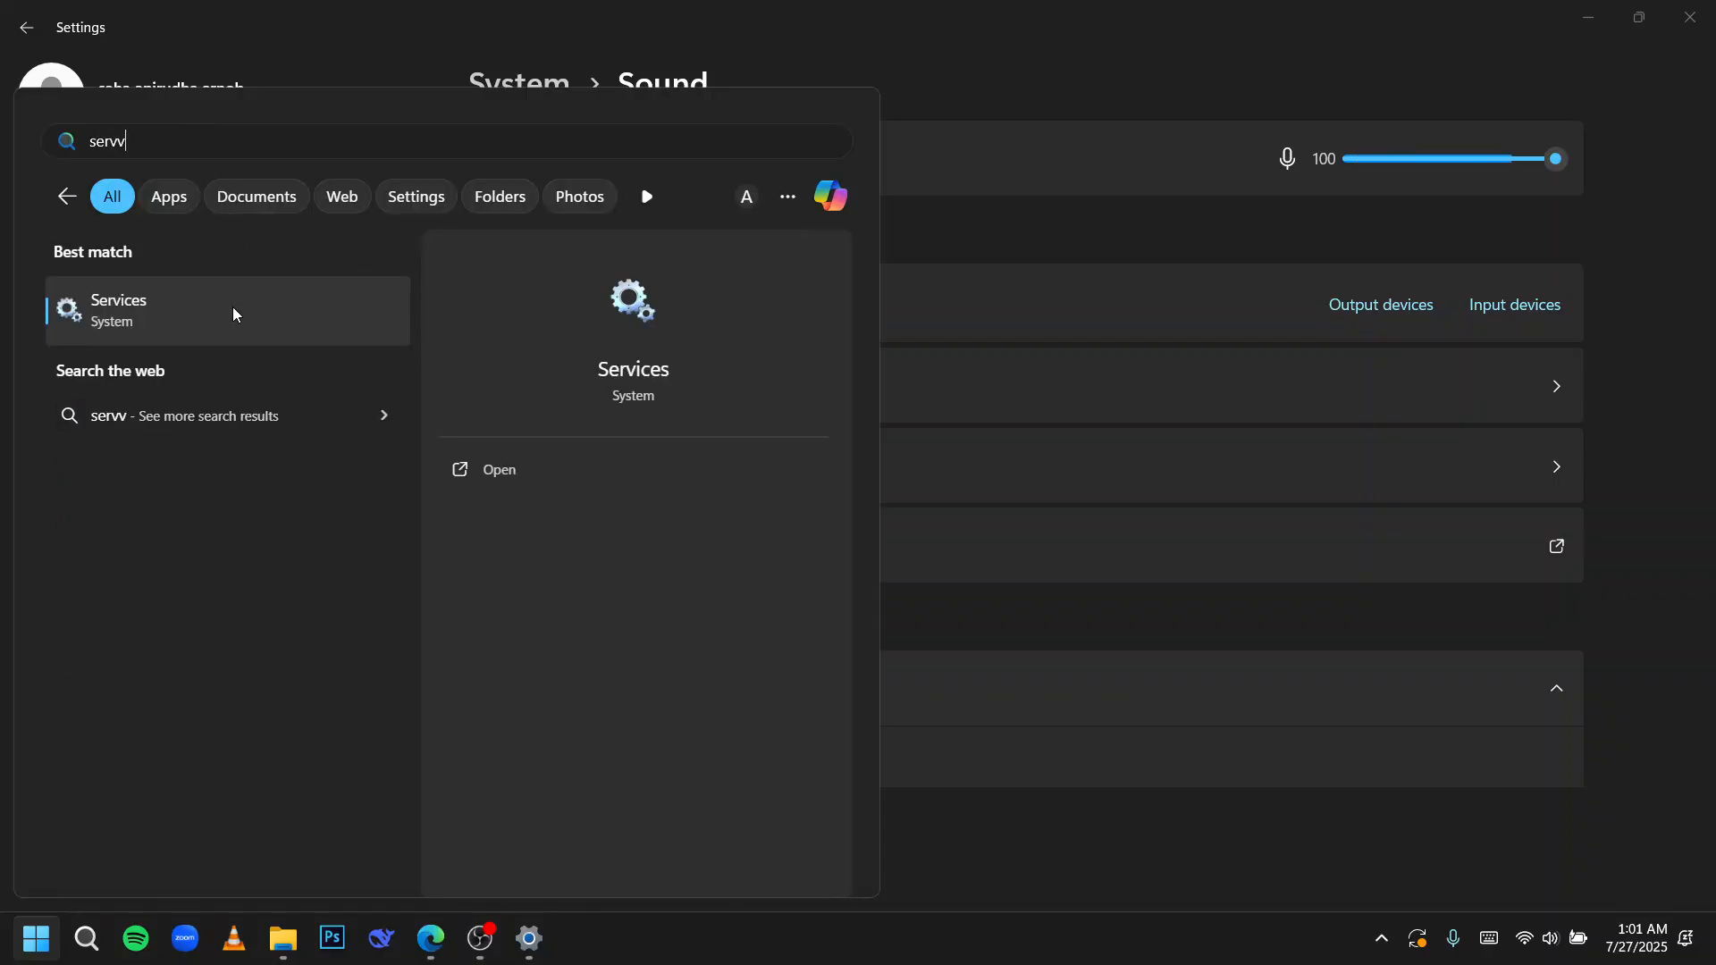
{"action": "left_click", "coordinate": [231, 311]}
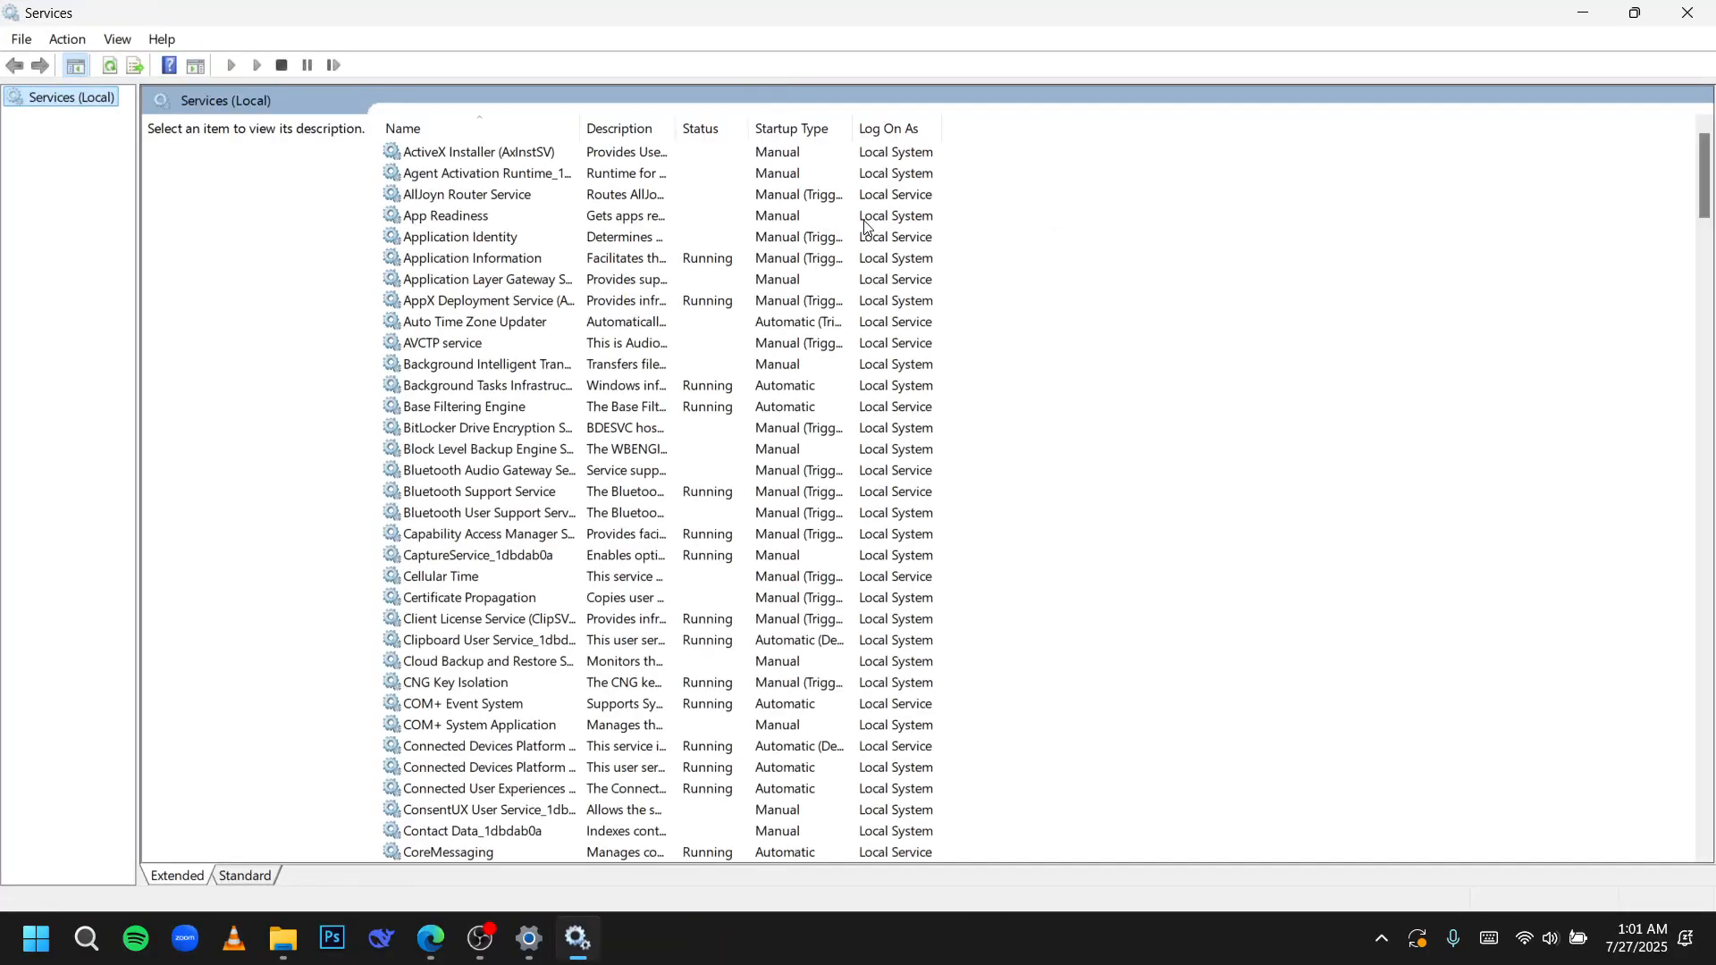
Step: Find the Windows Audio service, check the startup type in its properties, and close the properties dialog
{"action": "scroll", "coordinate": [629, 432], "scroll_direction": "down", "scroll_amount": 20}
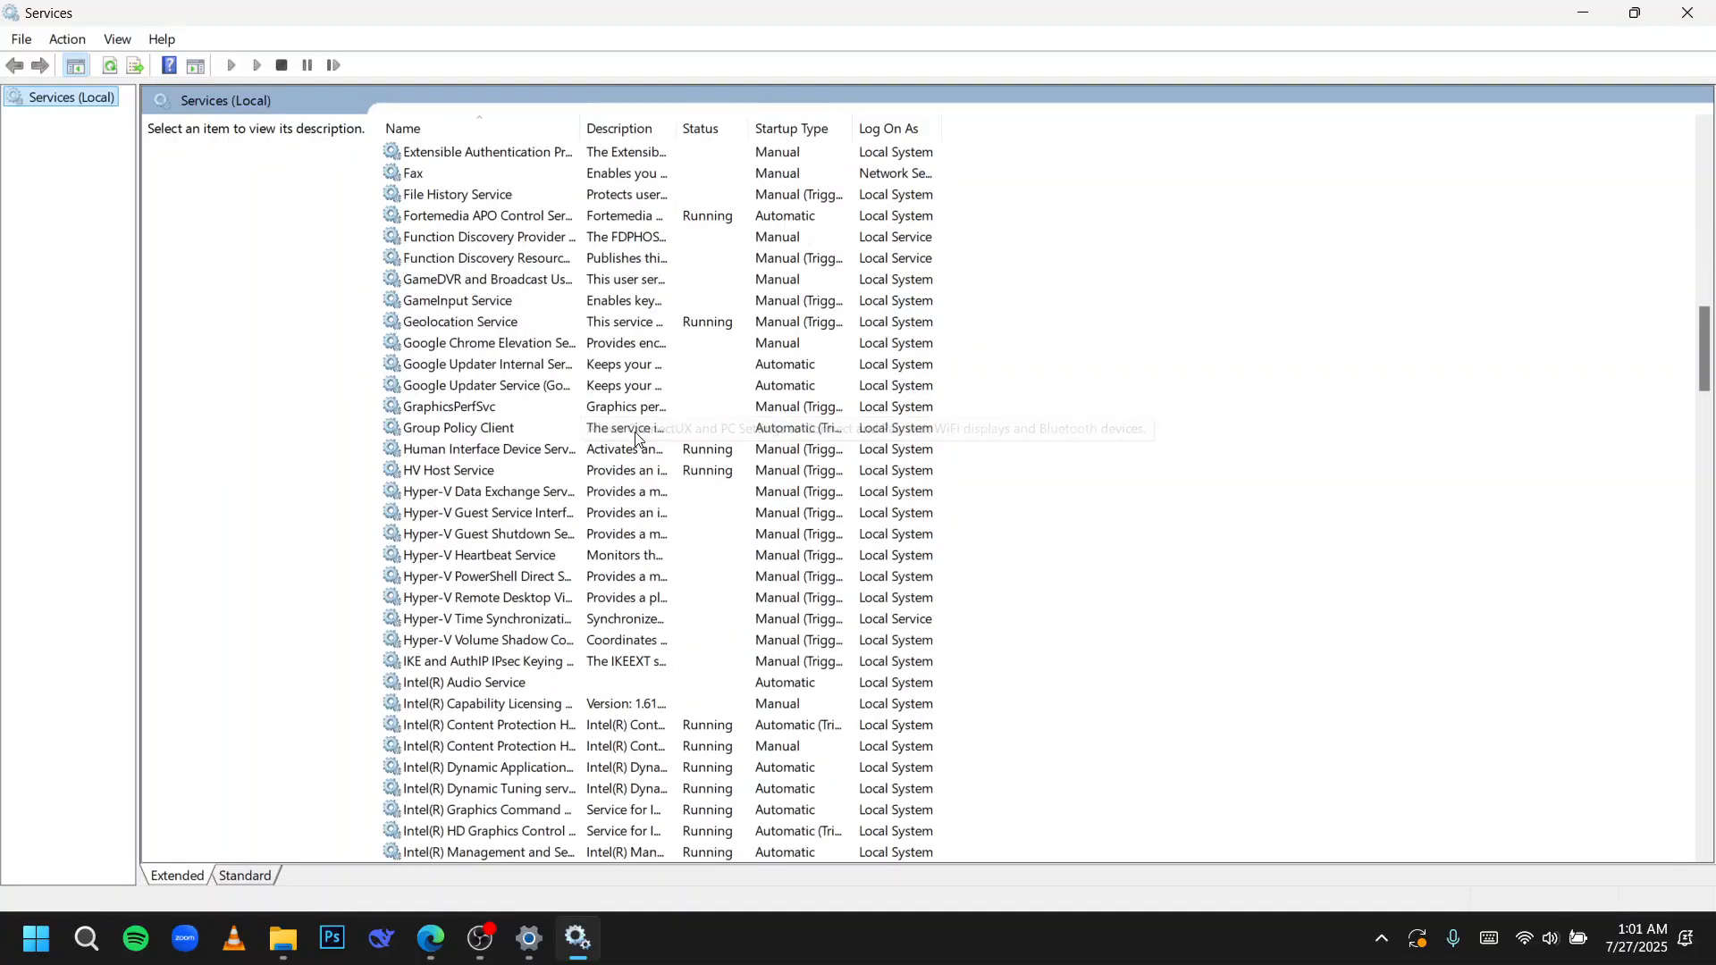
{"action": "scroll", "coordinate": [637, 440], "scroll_direction": "down", "scroll_amount": 20}
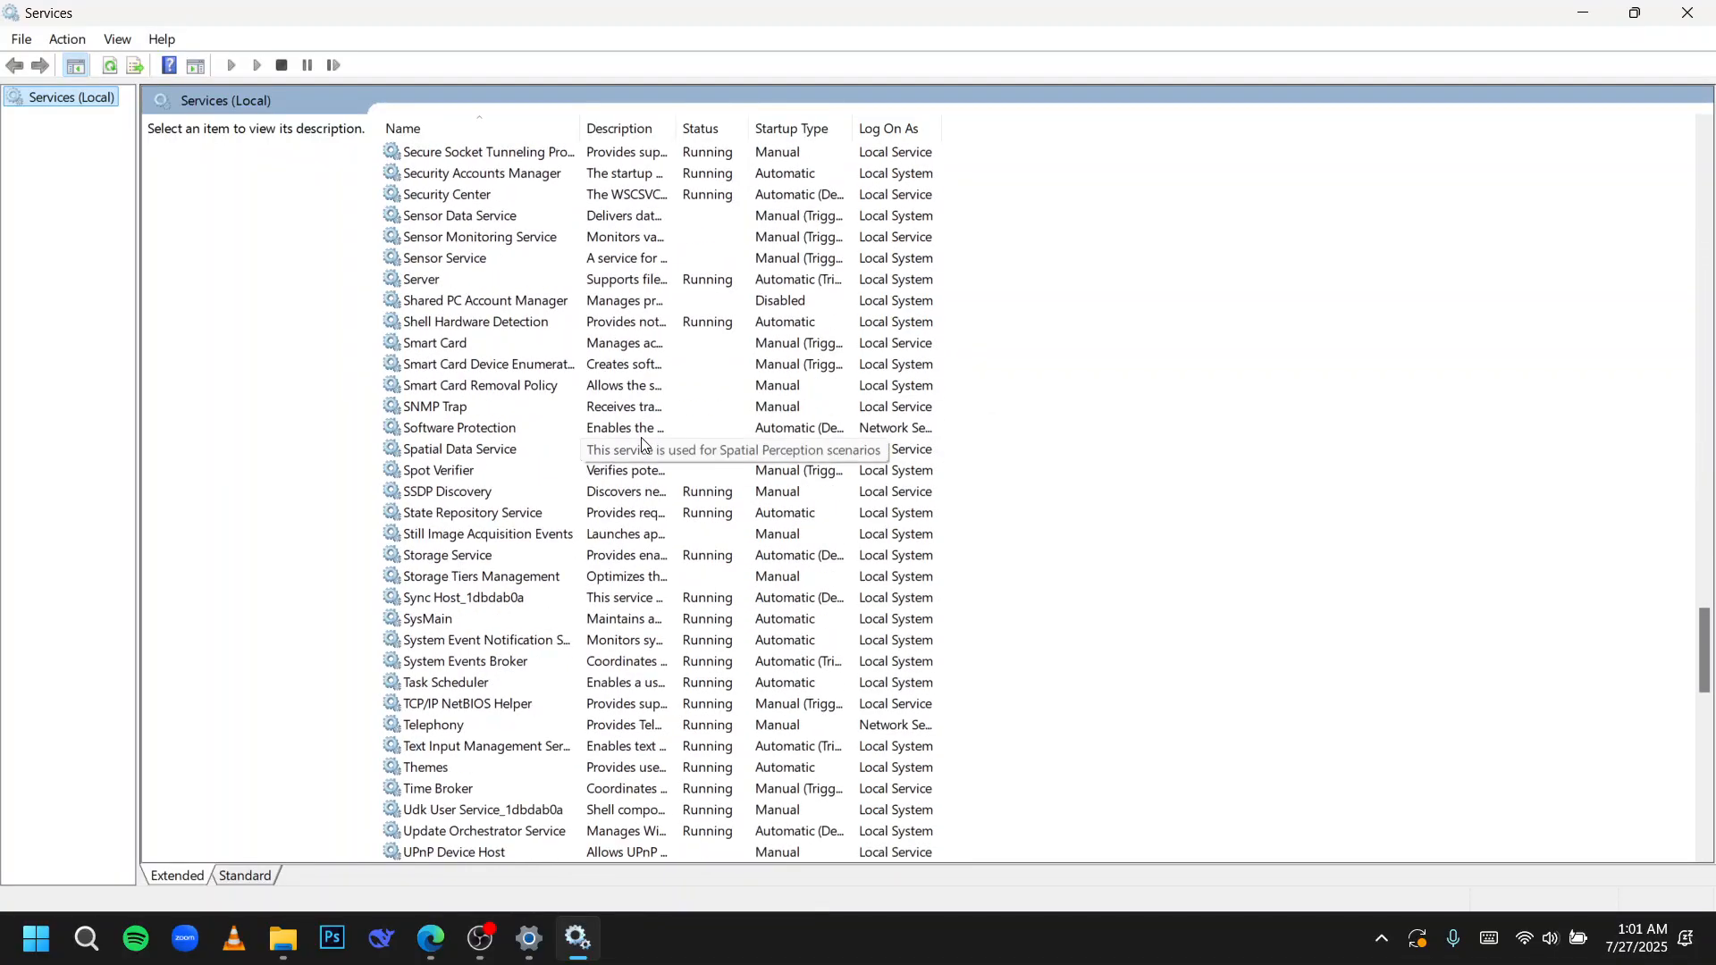
{"action": "scroll", "coordinate": [642, 444], "scroll_direction": "down", "scroll_amount": 13}
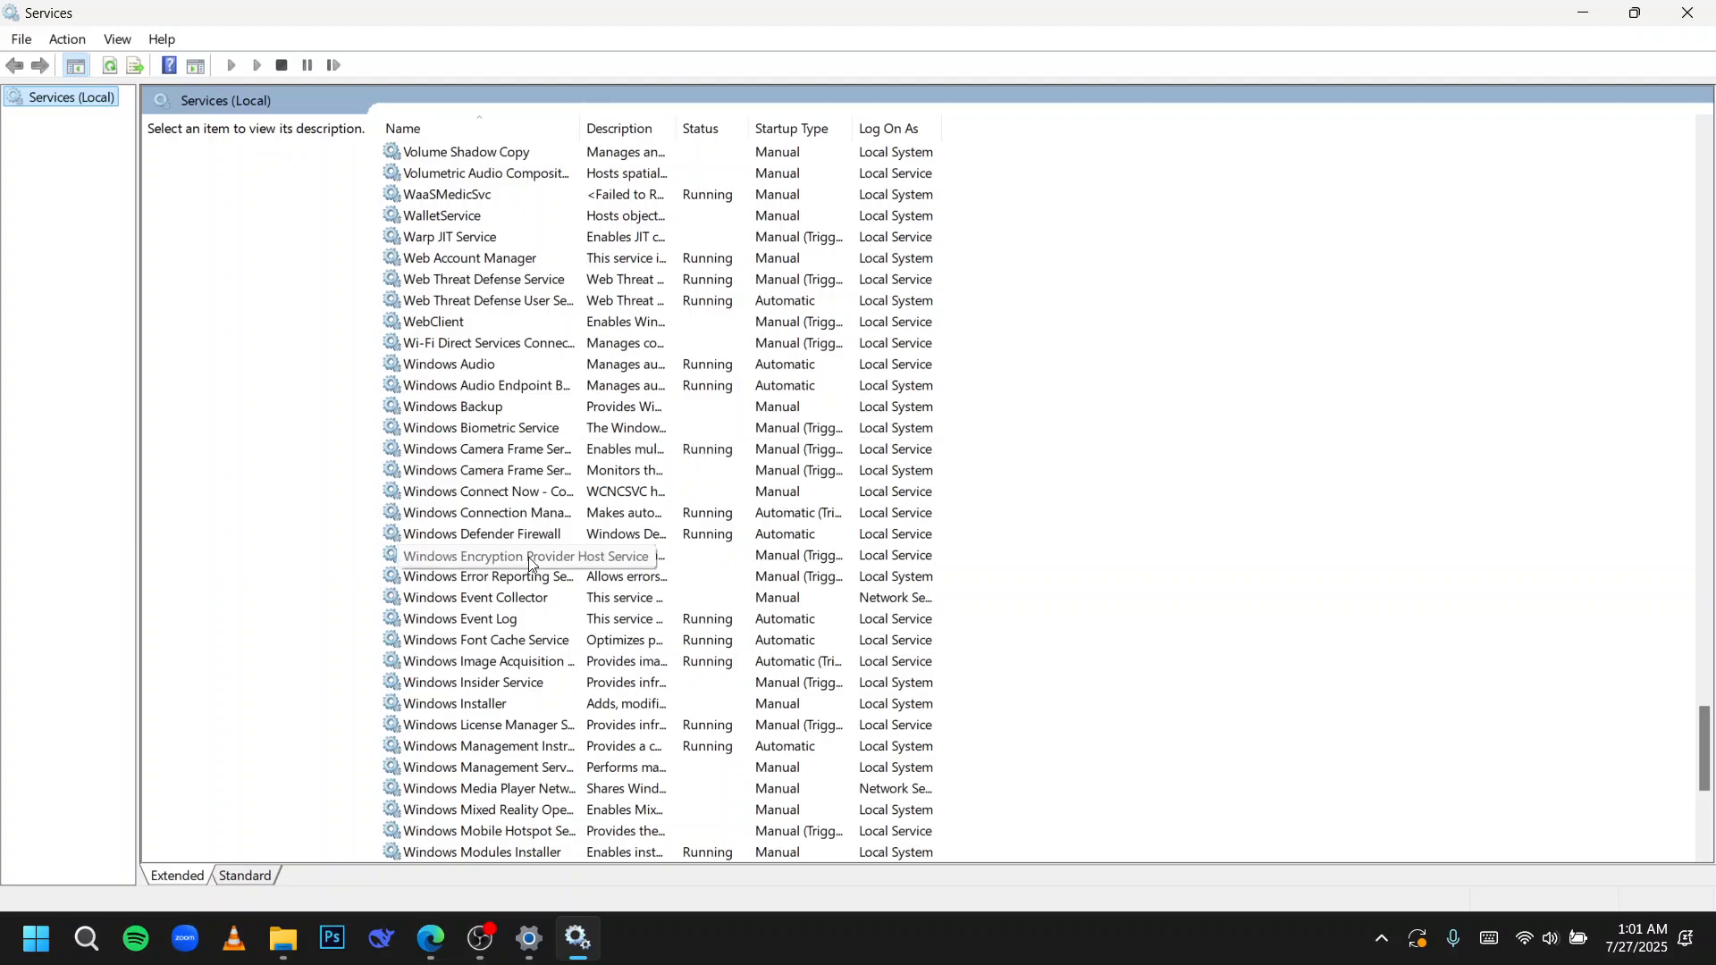
{"action": "double_click", "coordinate": [482, 367]}
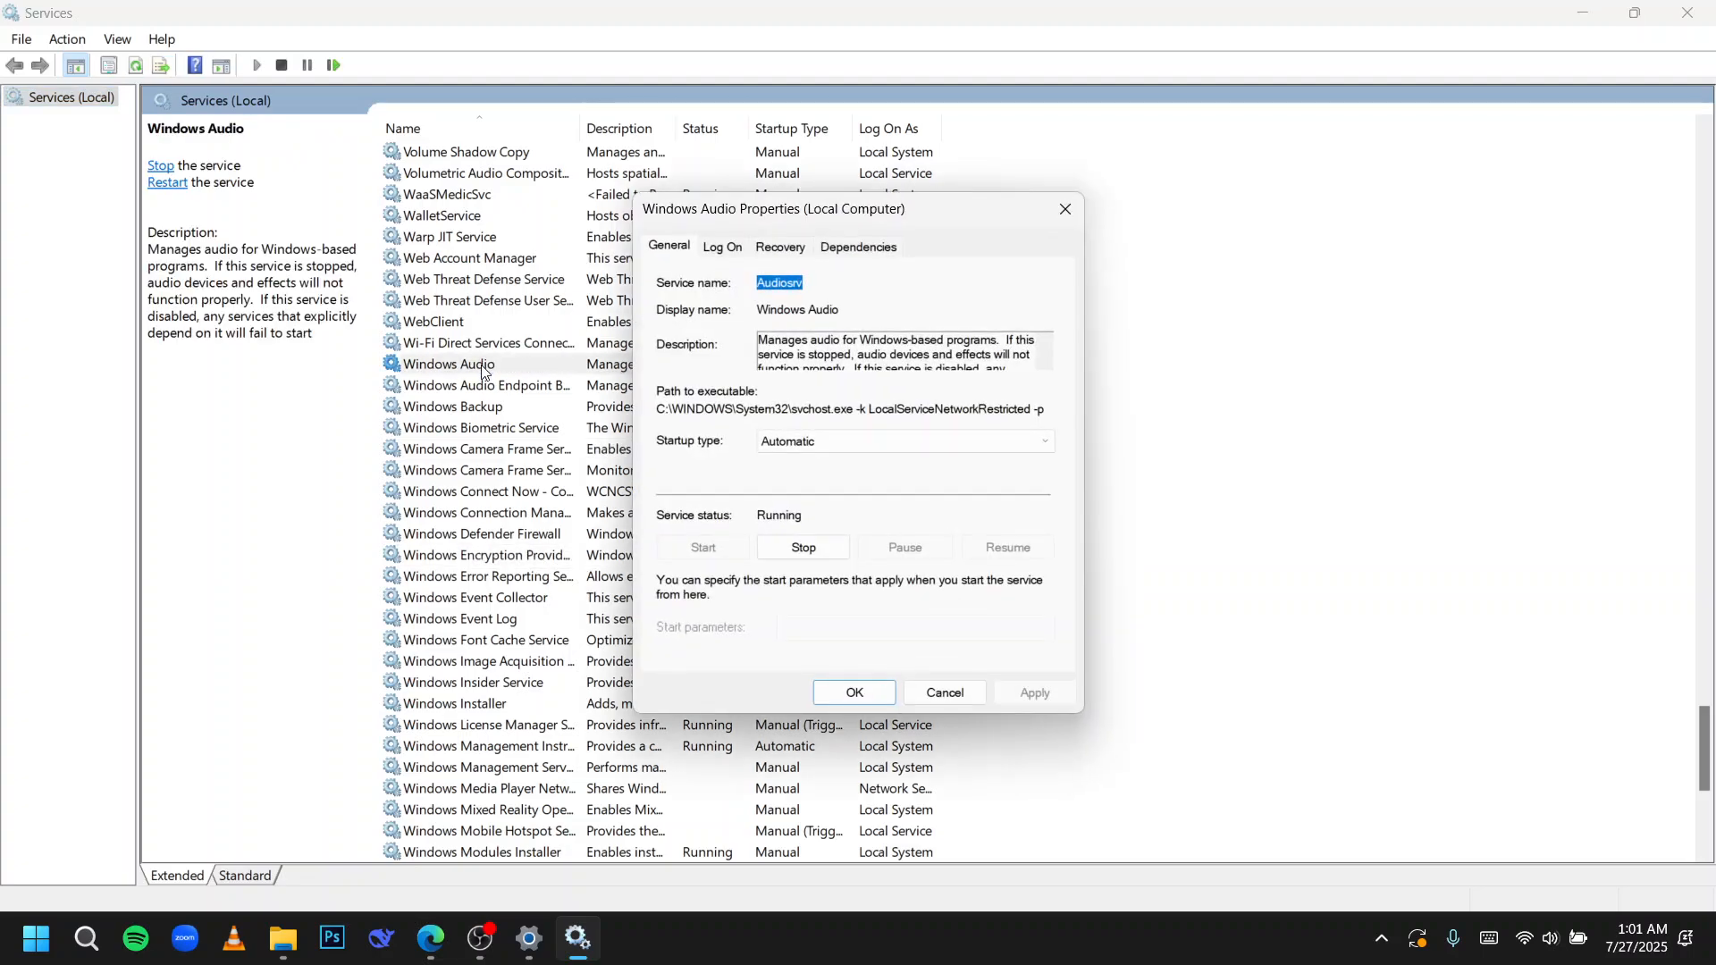
{"action": "left_click", "coordinate": [816, 442]}
{"action": "left_click", "coordinate": [813, 438]}
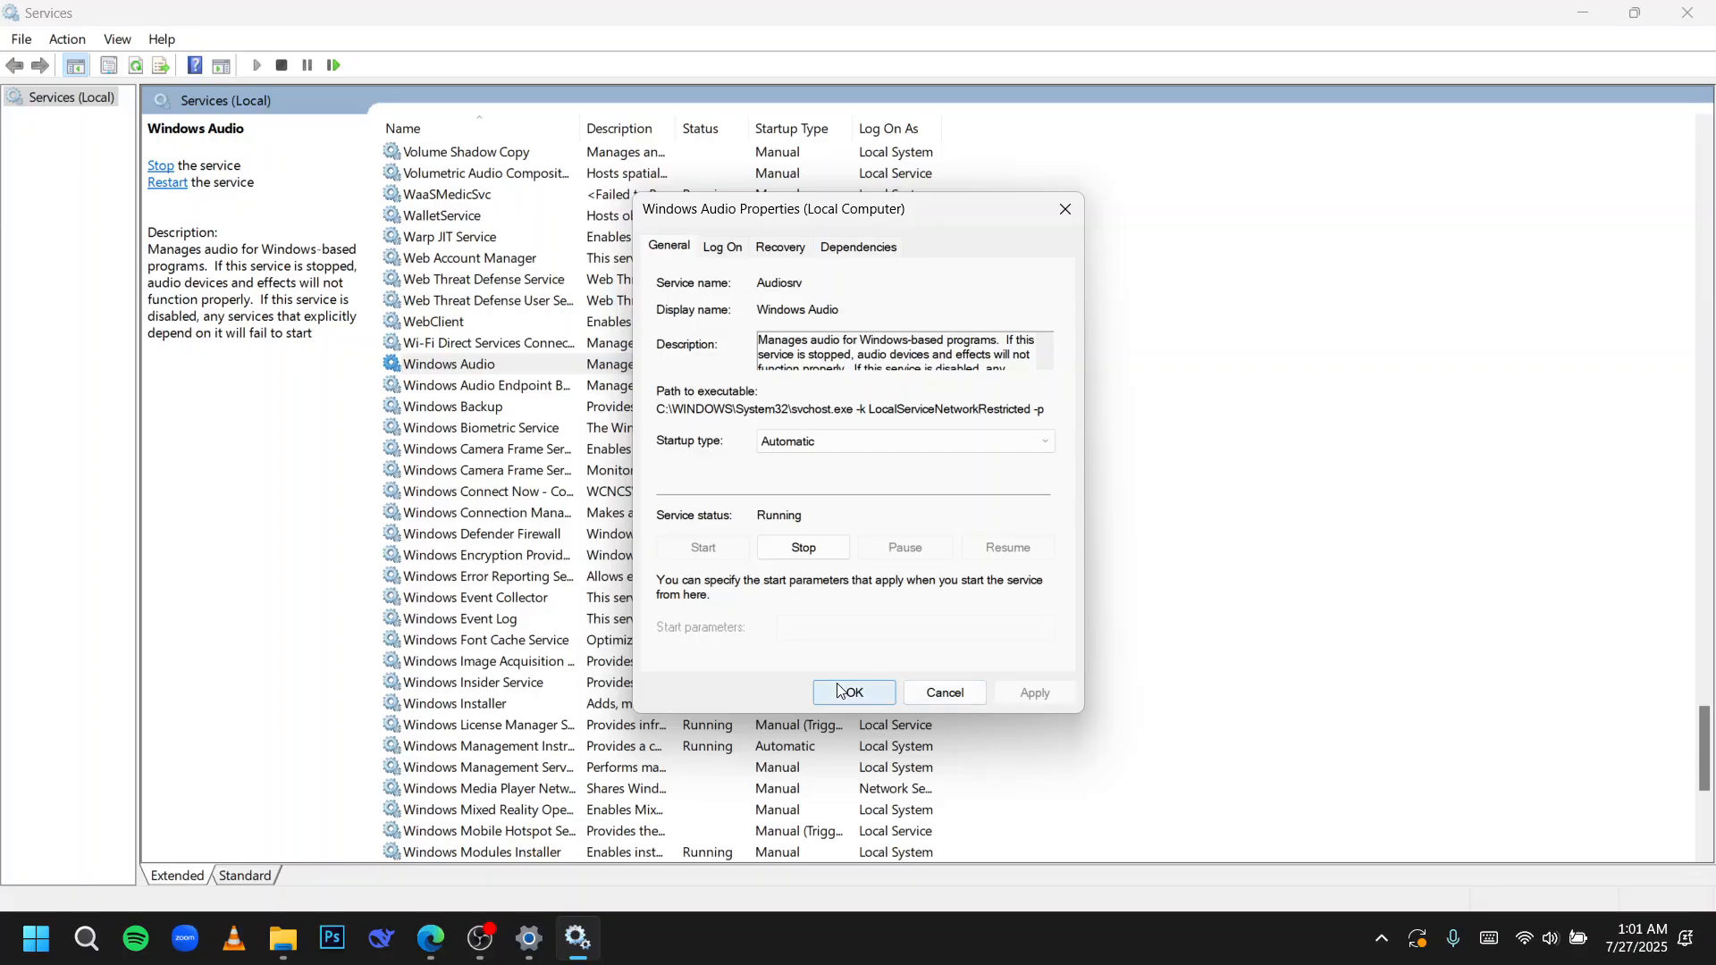
{"action": "left_click", "coordinate": [1064, 210]}
{"action": "double_click", "coordinate": [647, 370]}
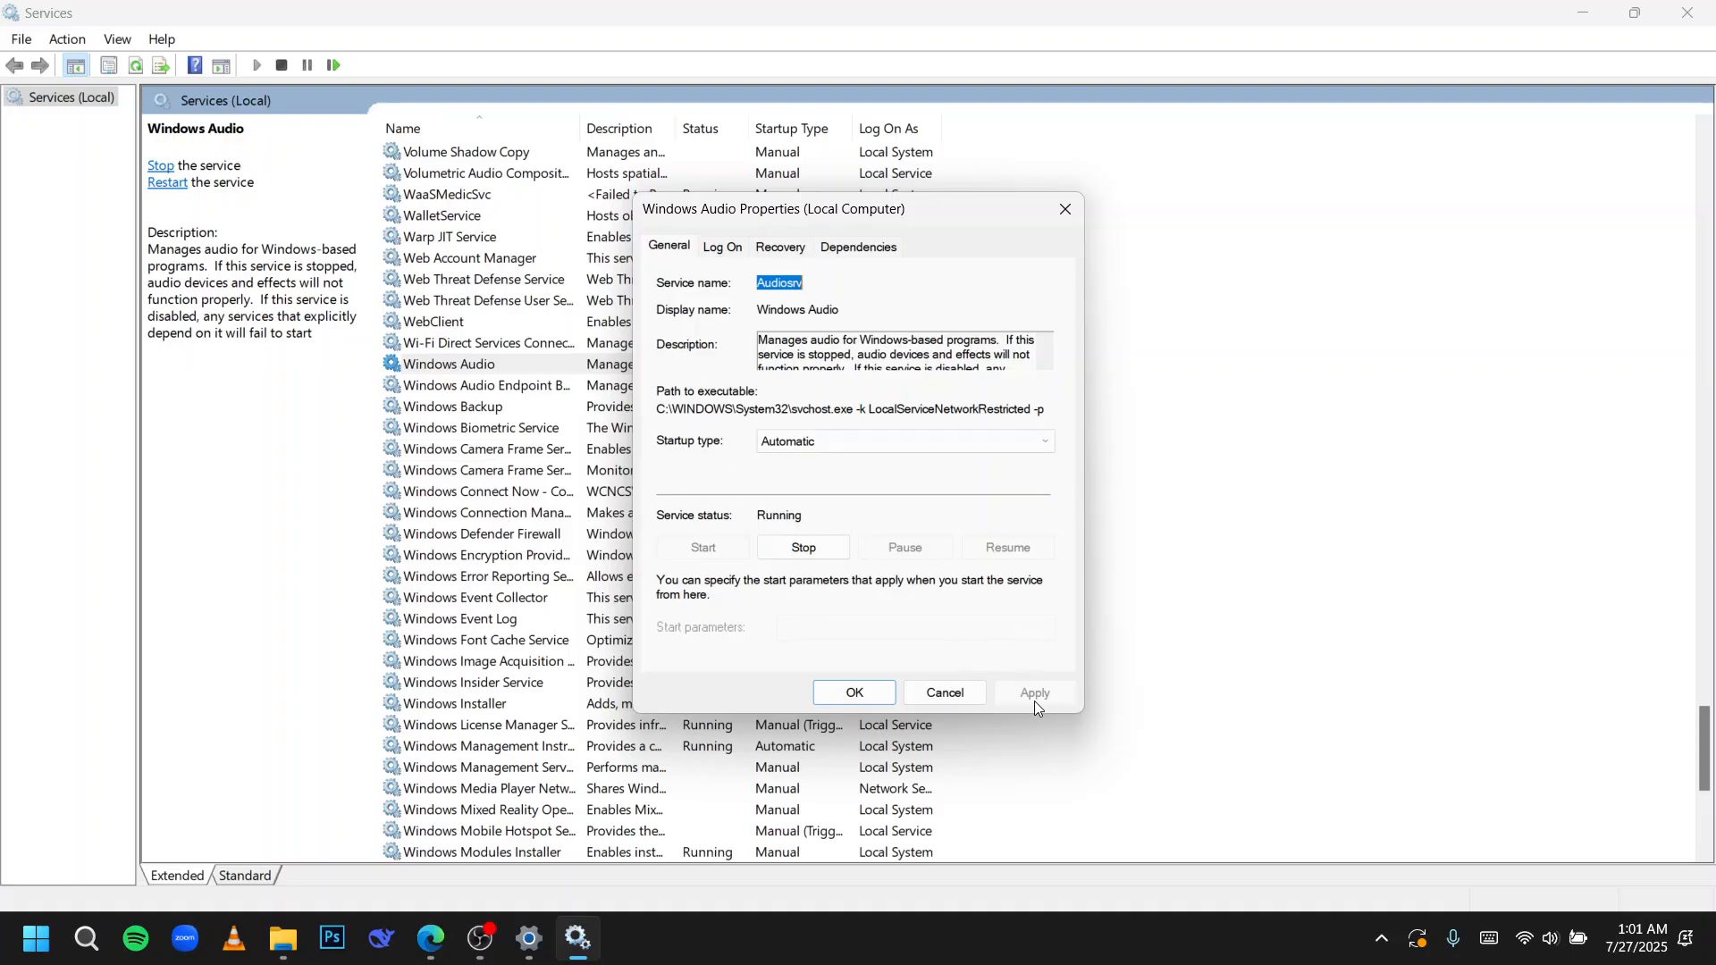
{"action": "left_click", "coordinate": [1060, 217]}
Step: Restart the Windows Audio service, select Windows Audio Endpoint Builder, and close the Services console
{"action": "right_click", "coordinate": [650, 373]}
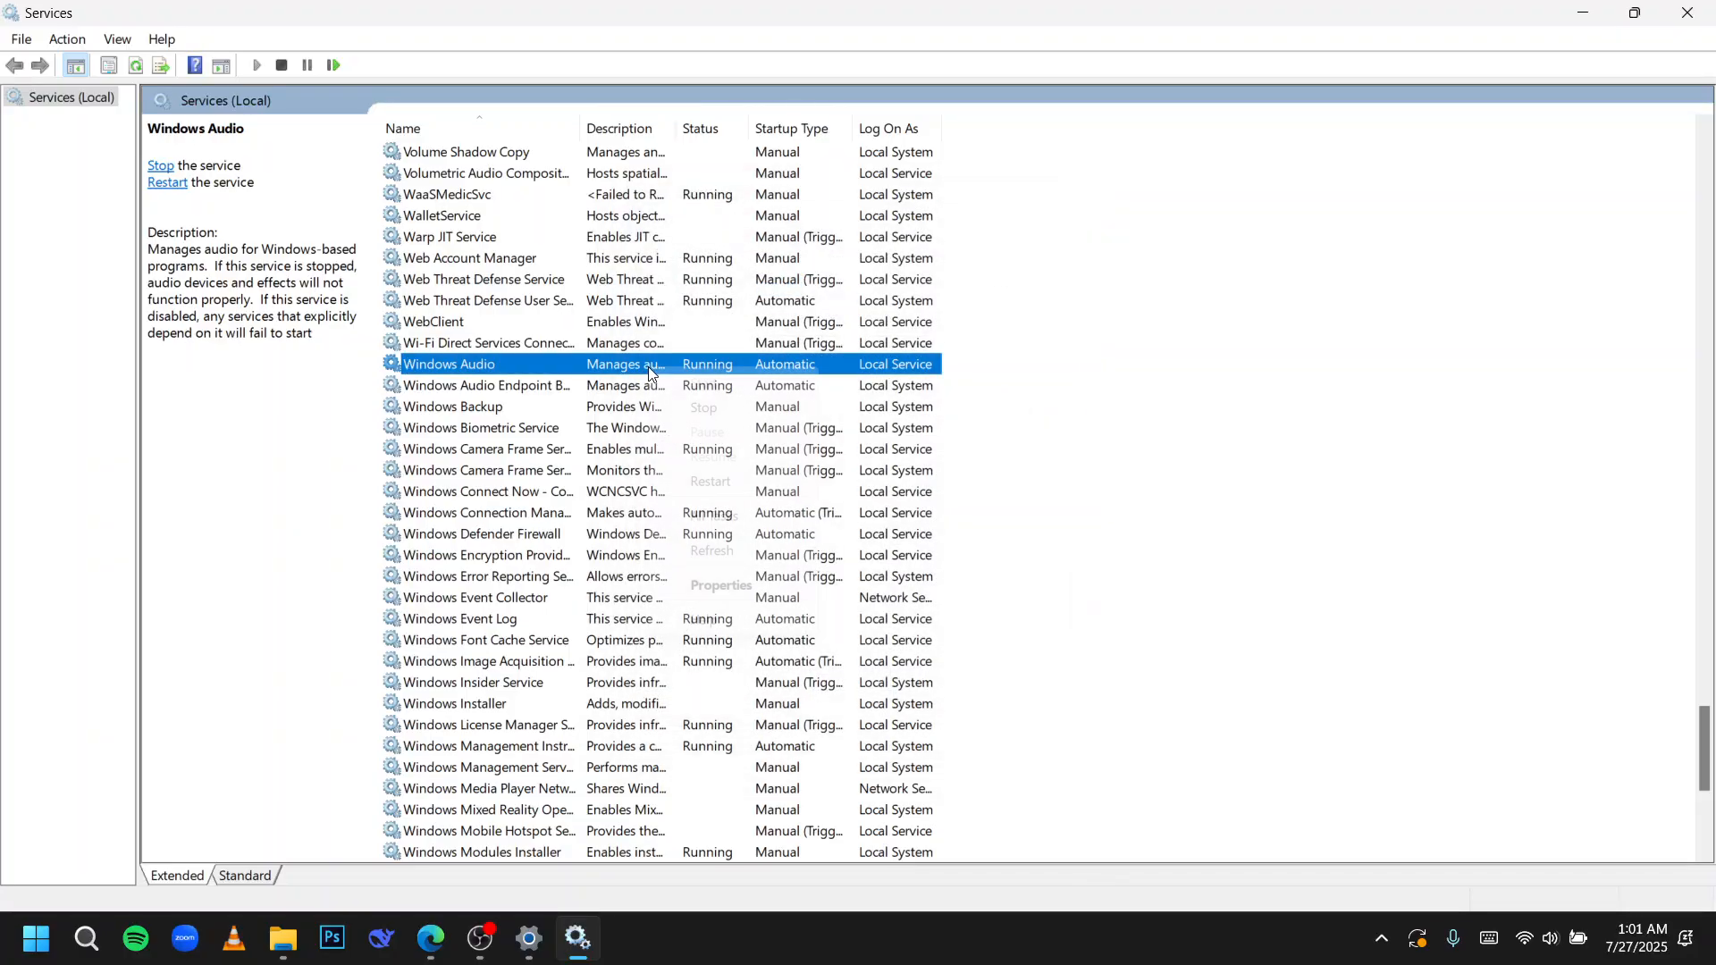
{"action": "left_click", "coordinate": [751, 485]}
{"action": "left_click", "coordinate": [933, 383]}
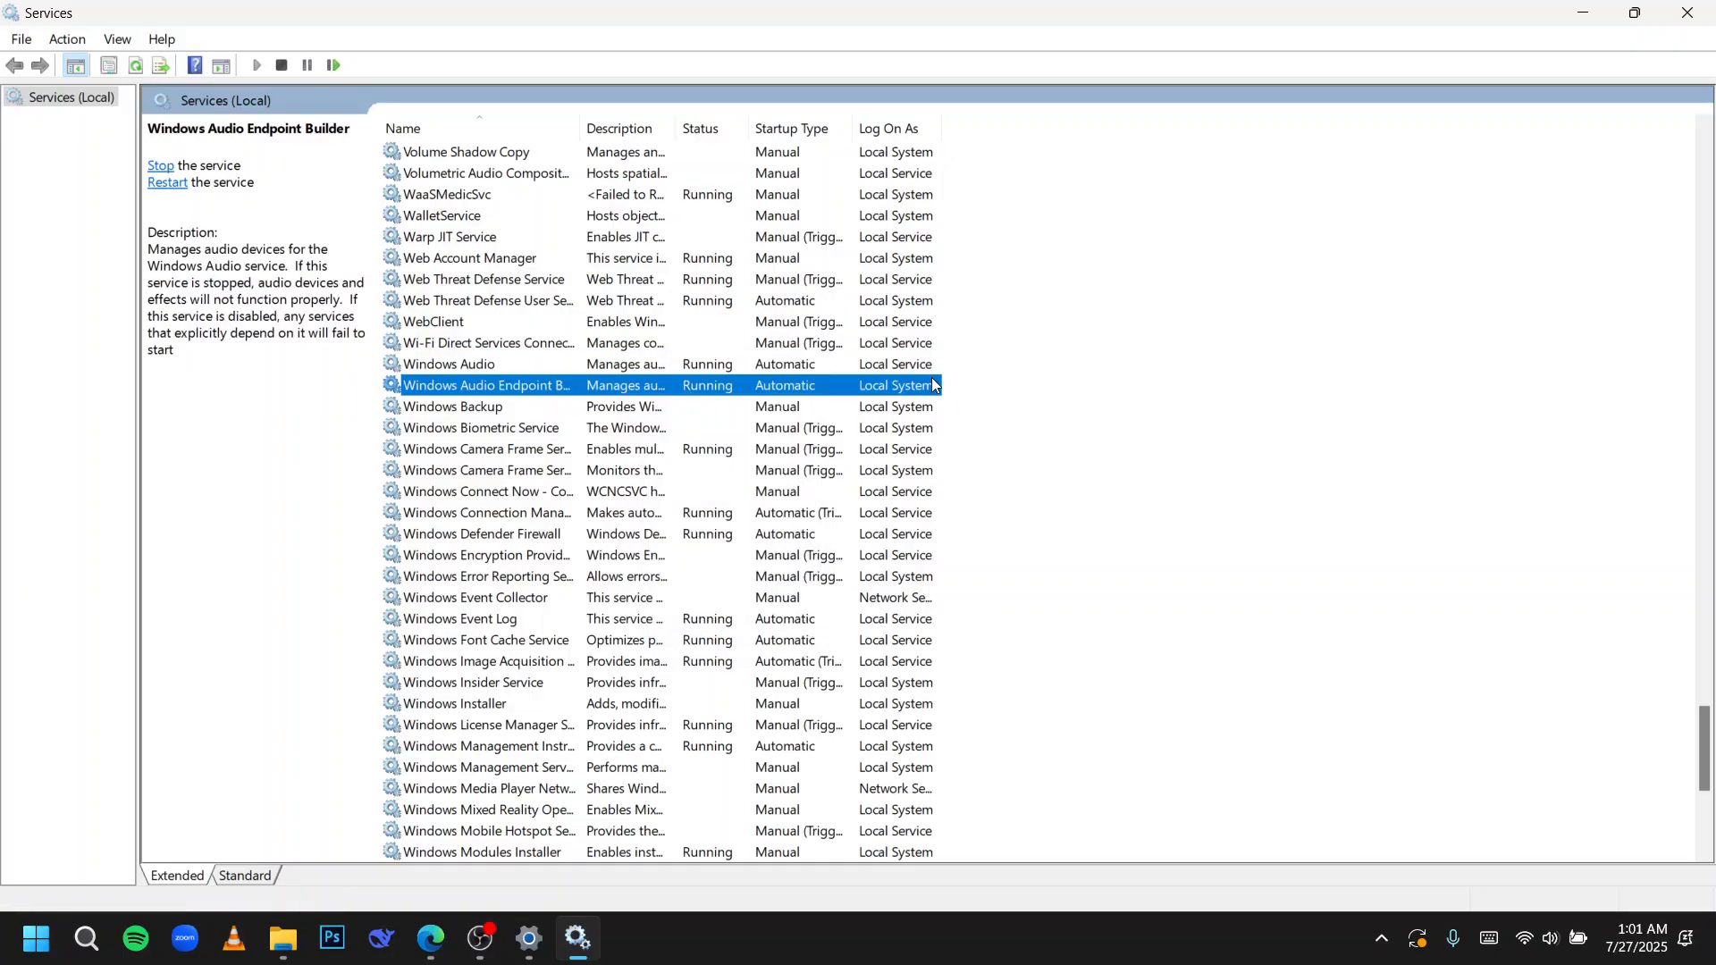
{"action": "left_click", "coordinate": [1688, 12]}
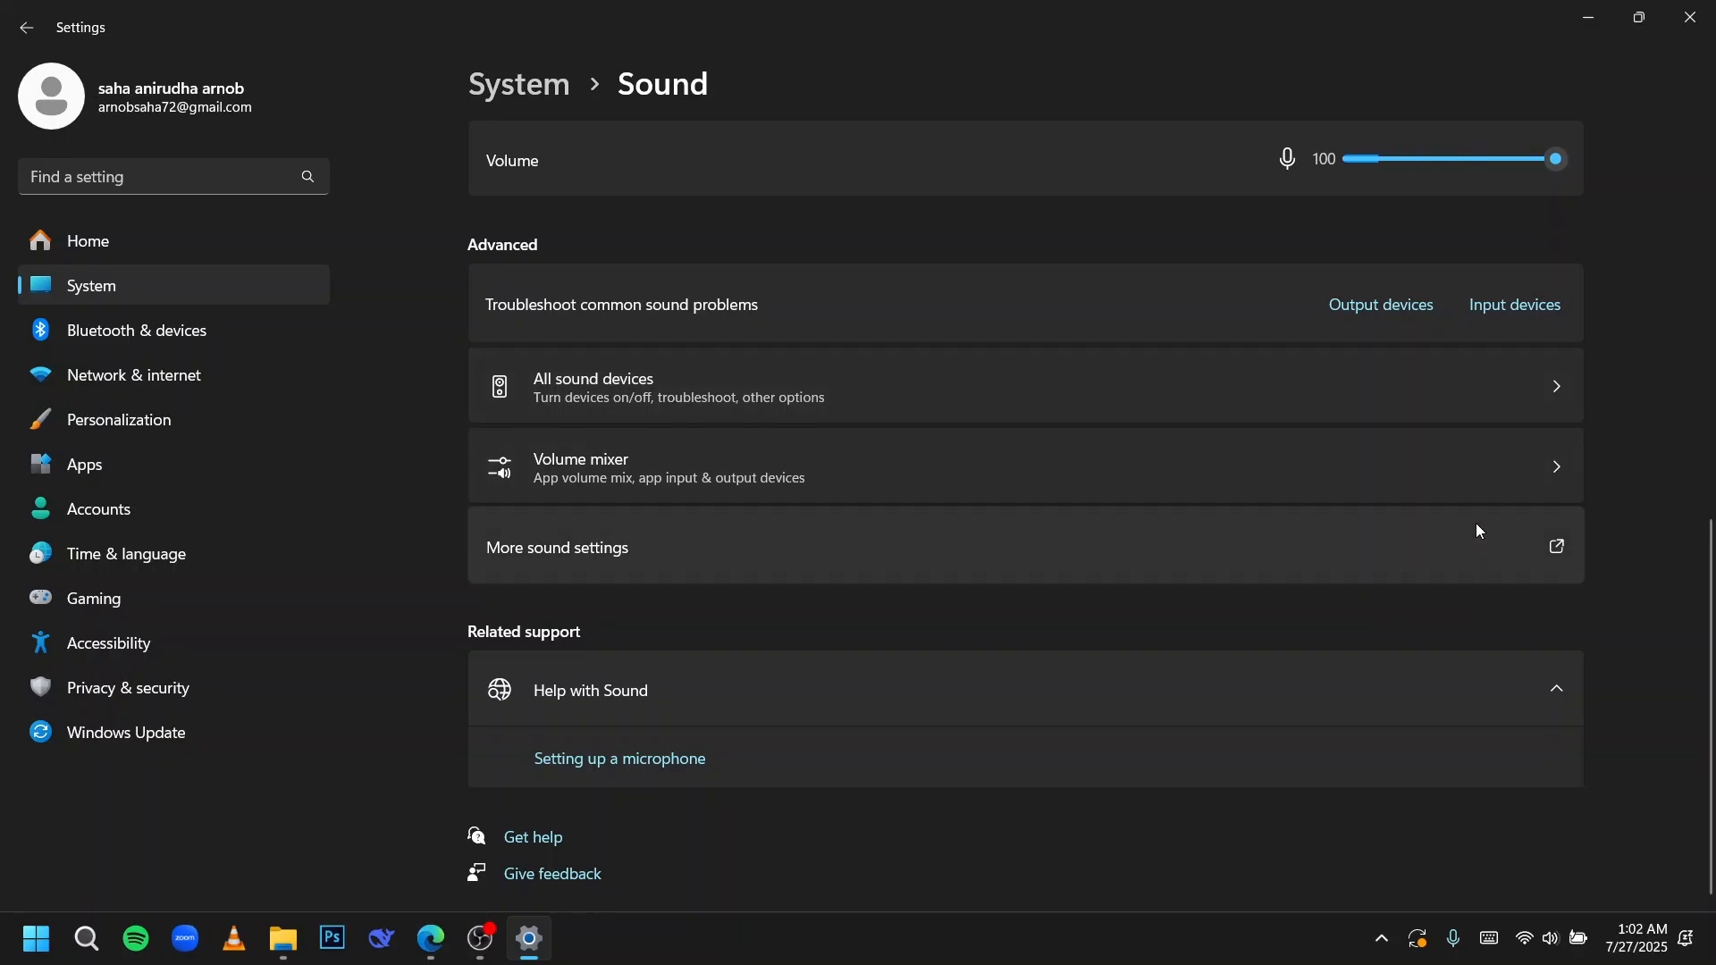
Step: Search for and open Device Manager, and expand the Audio inputs and outputs category
{"action": "left_click", "coordinate": [35, 938]}
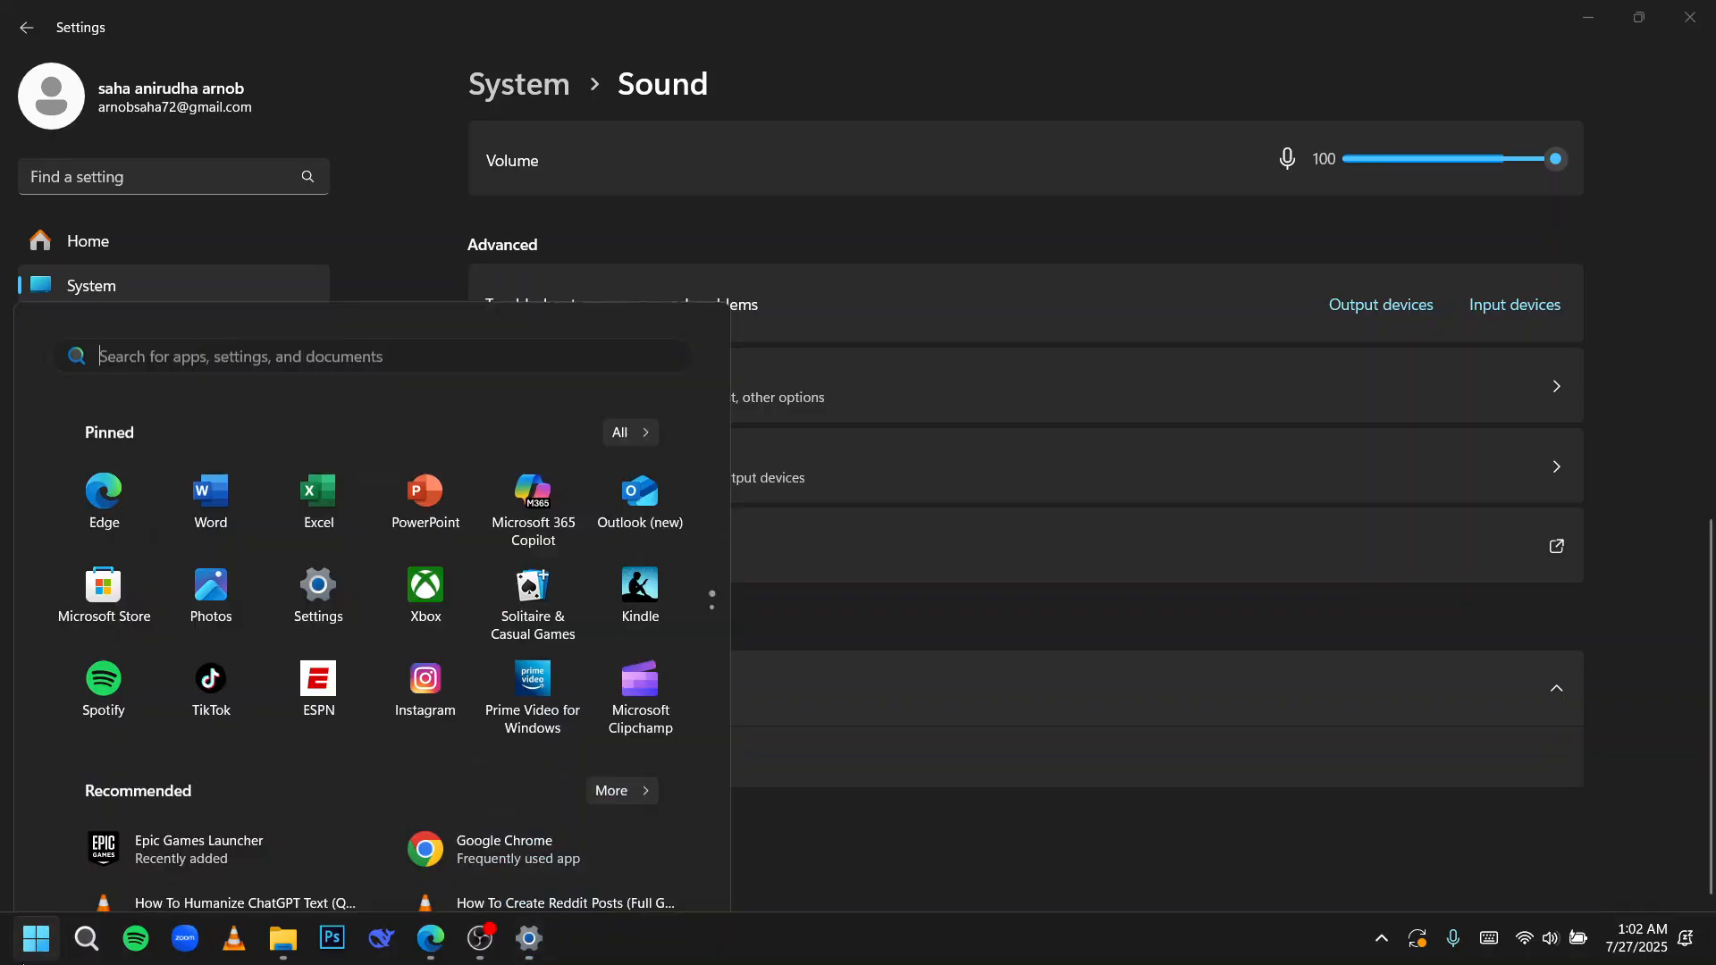
{"action": "type", "text": "device"}
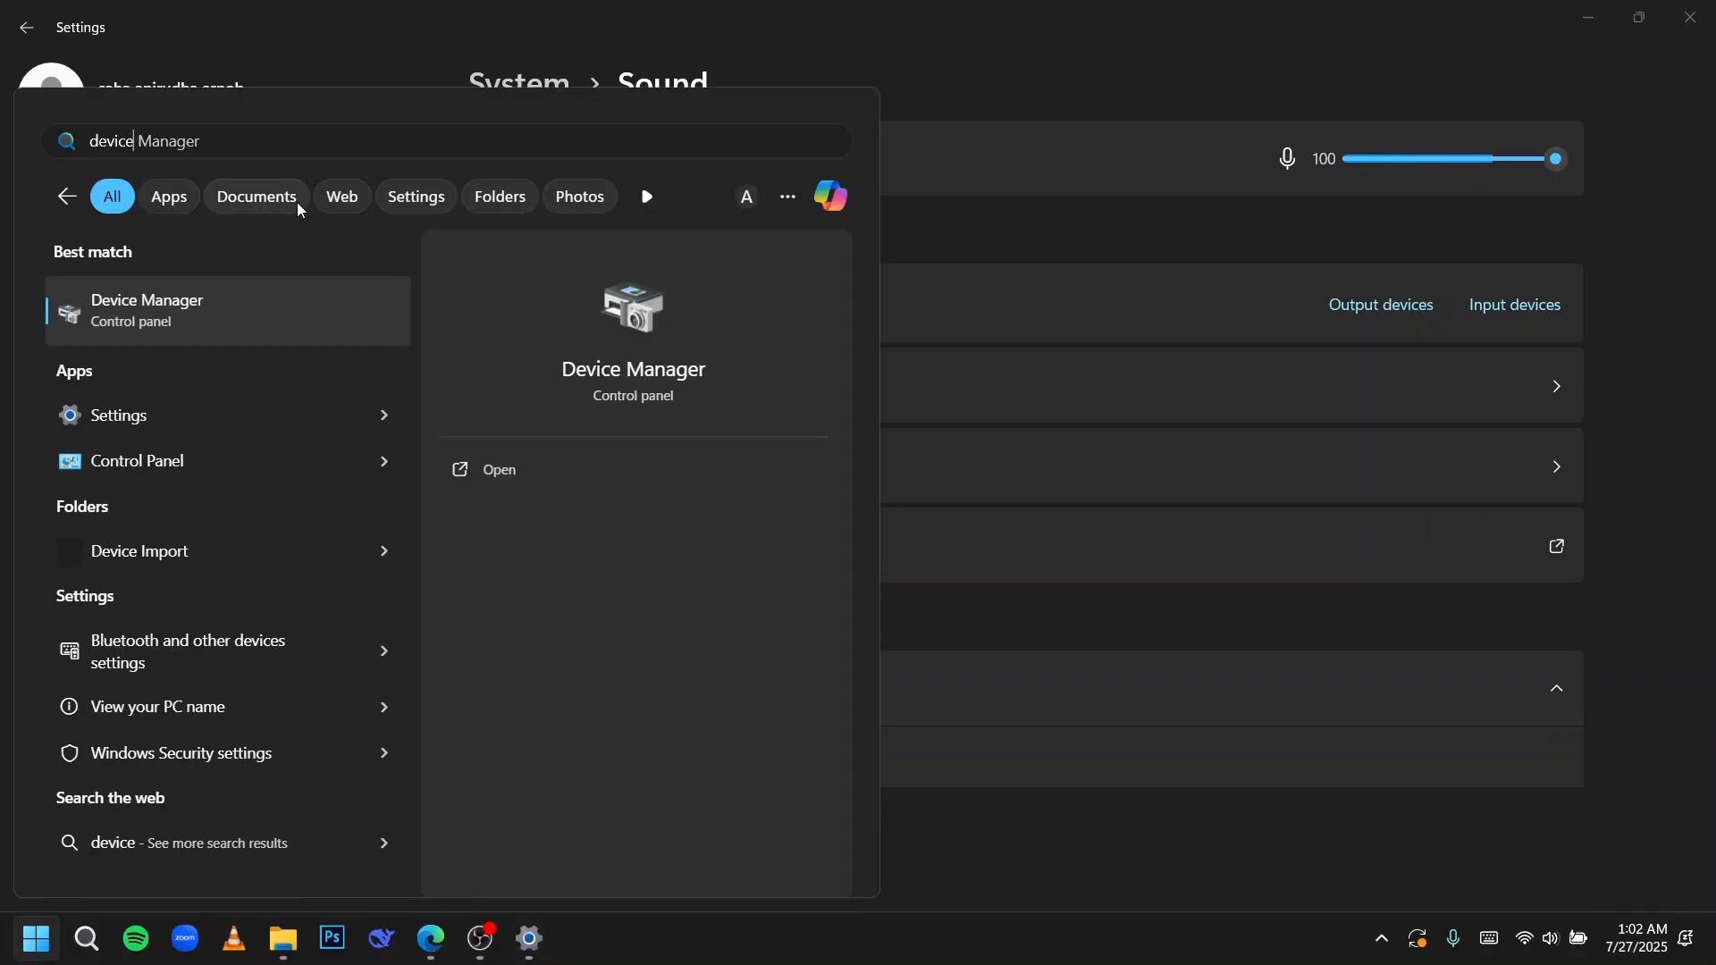
{"action": "left_click", "coordinate": [223, 299]}
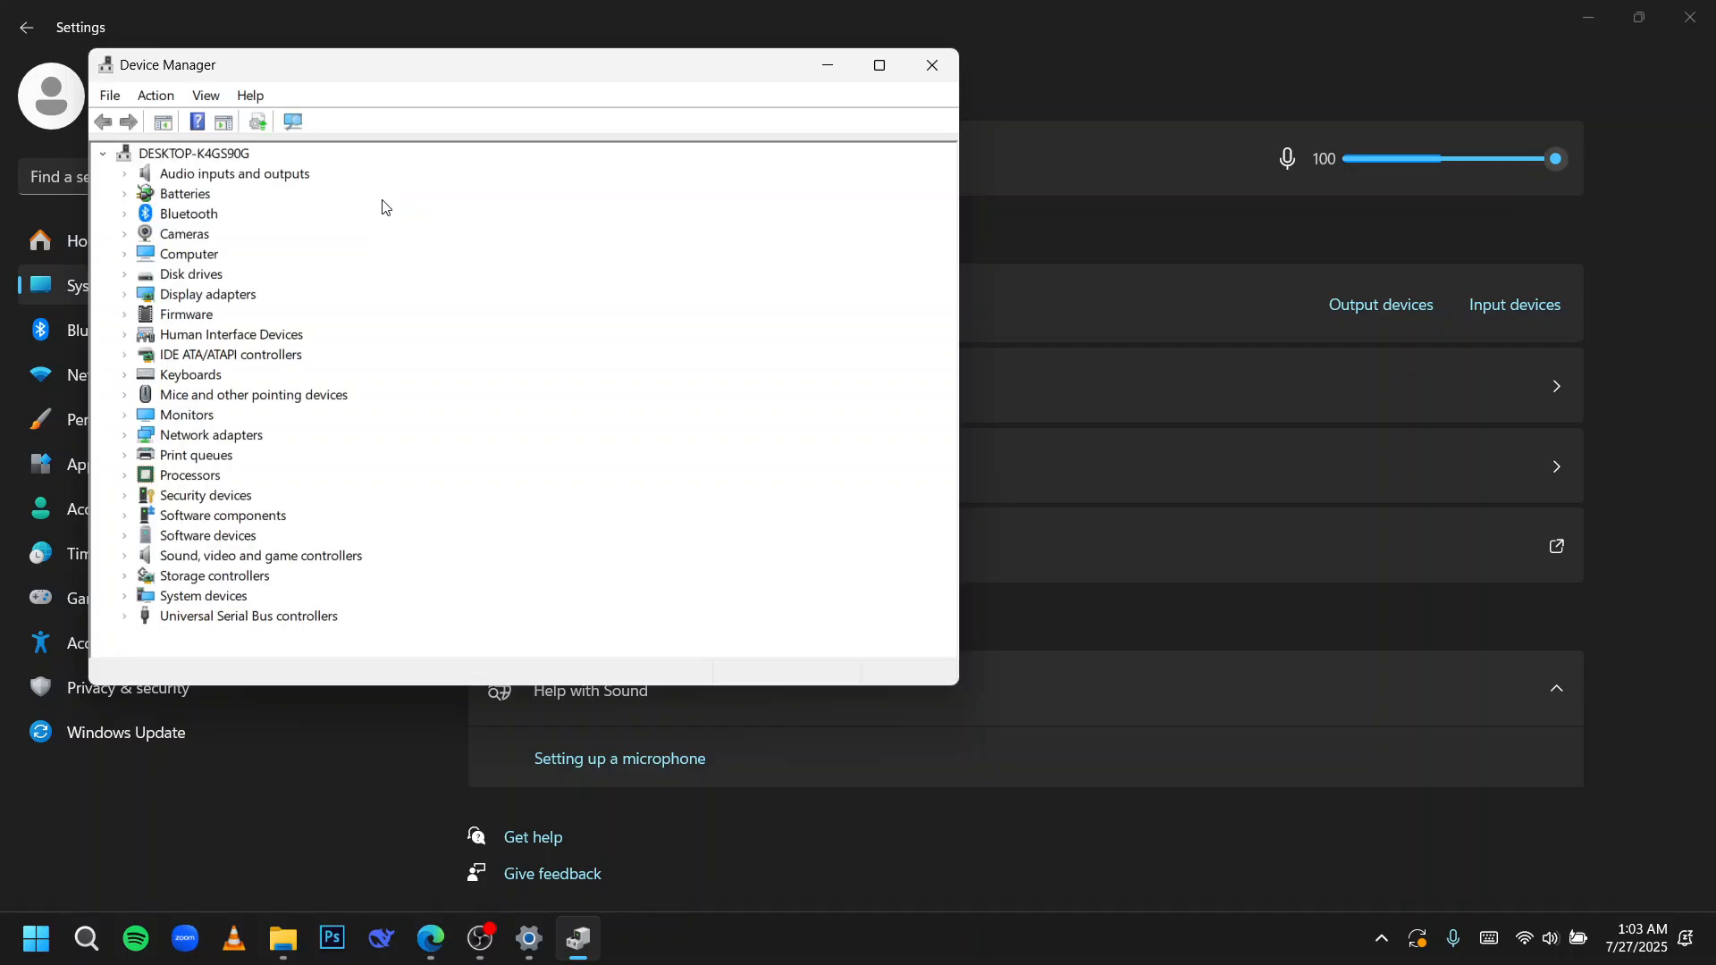
{"action": "left_click", "coordinate": [134, 182]}
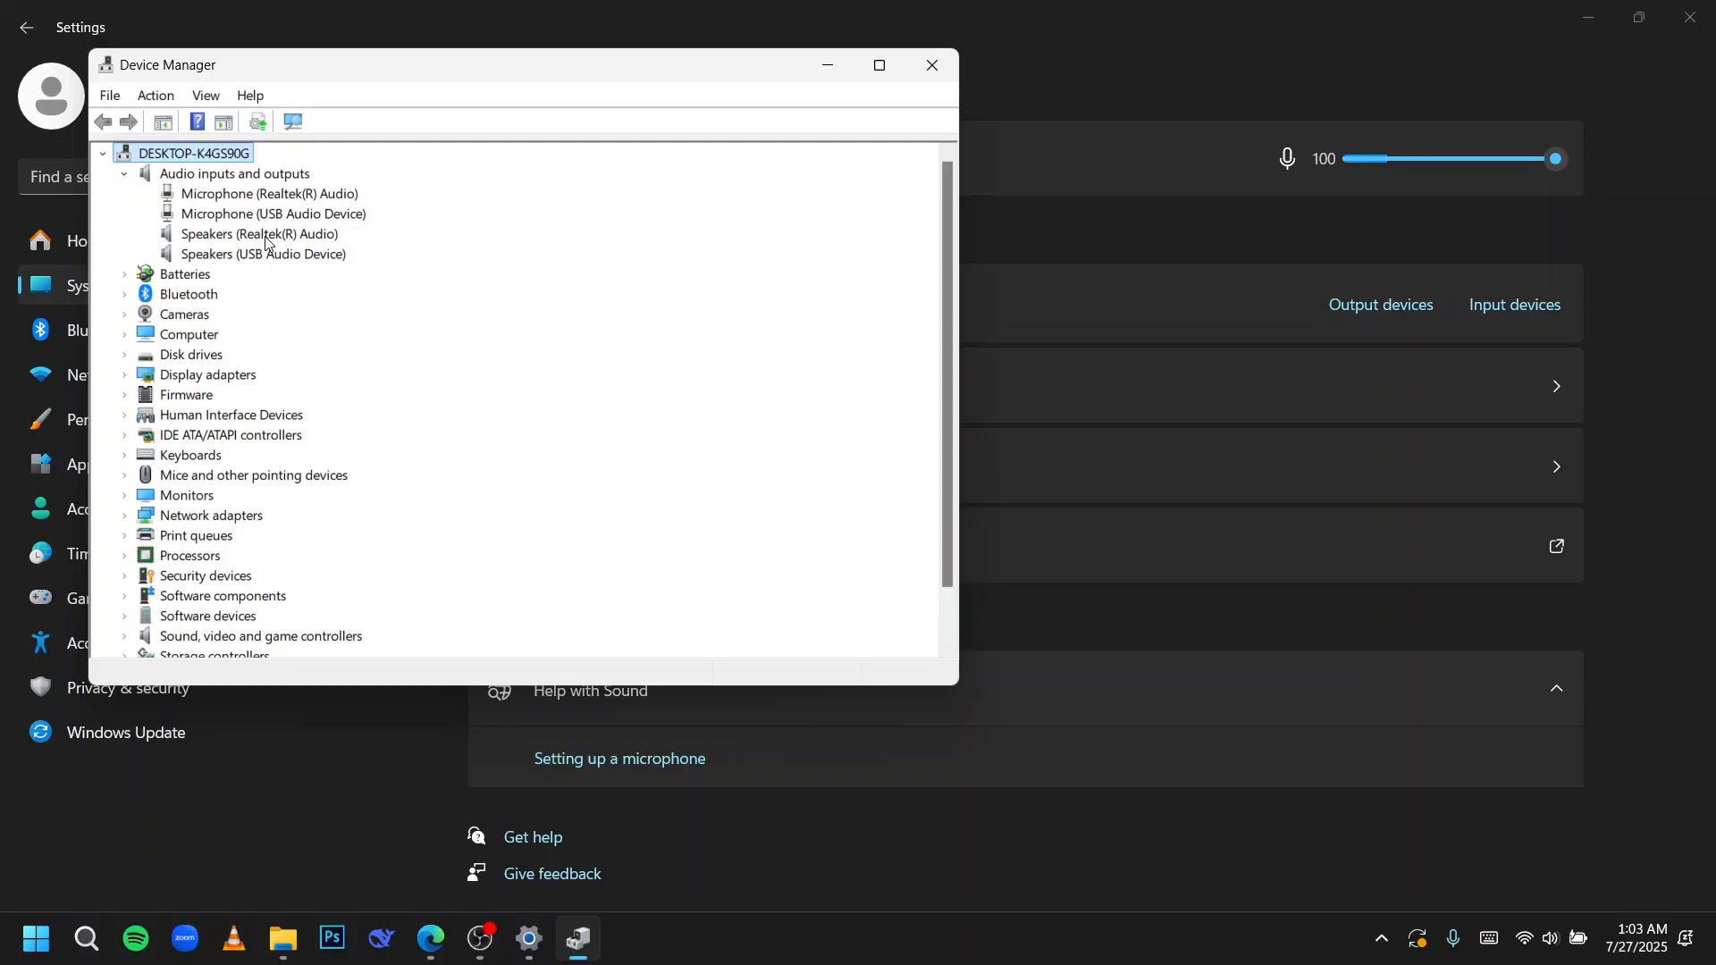
{"action": "left_click", "coordinate": [265, 236]}
{"action": "right_click", "coordinate": [266, 236]}
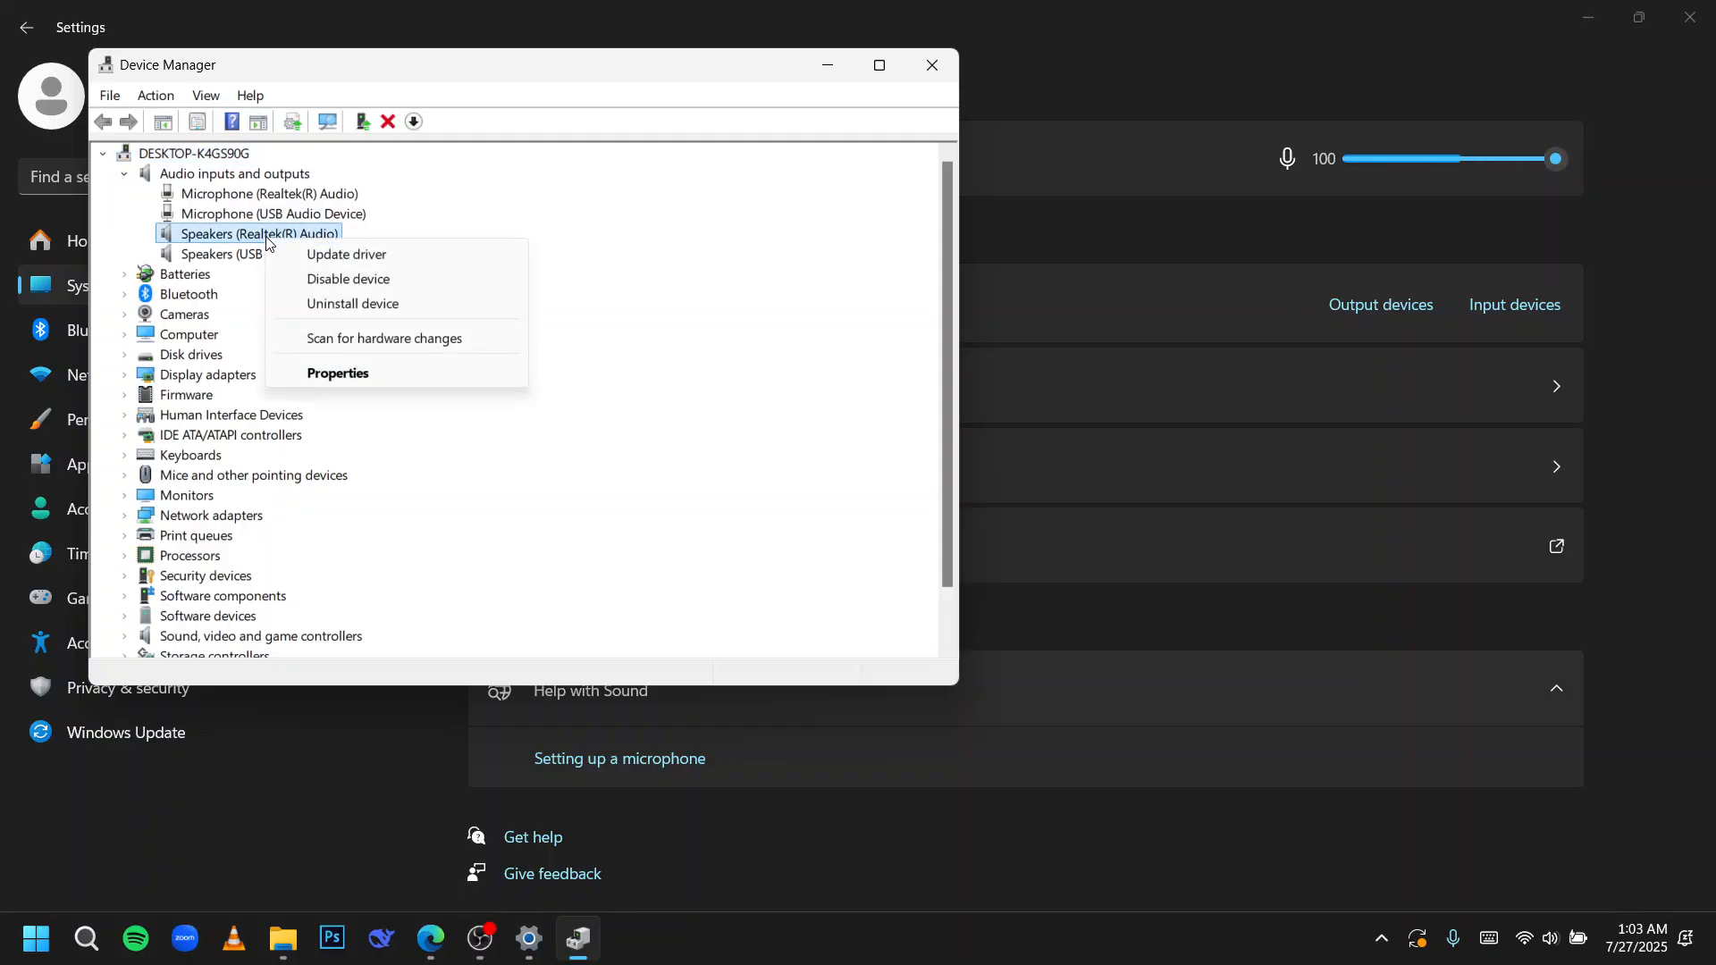
{"action": "left_click", "coordinate": [320, 256]}
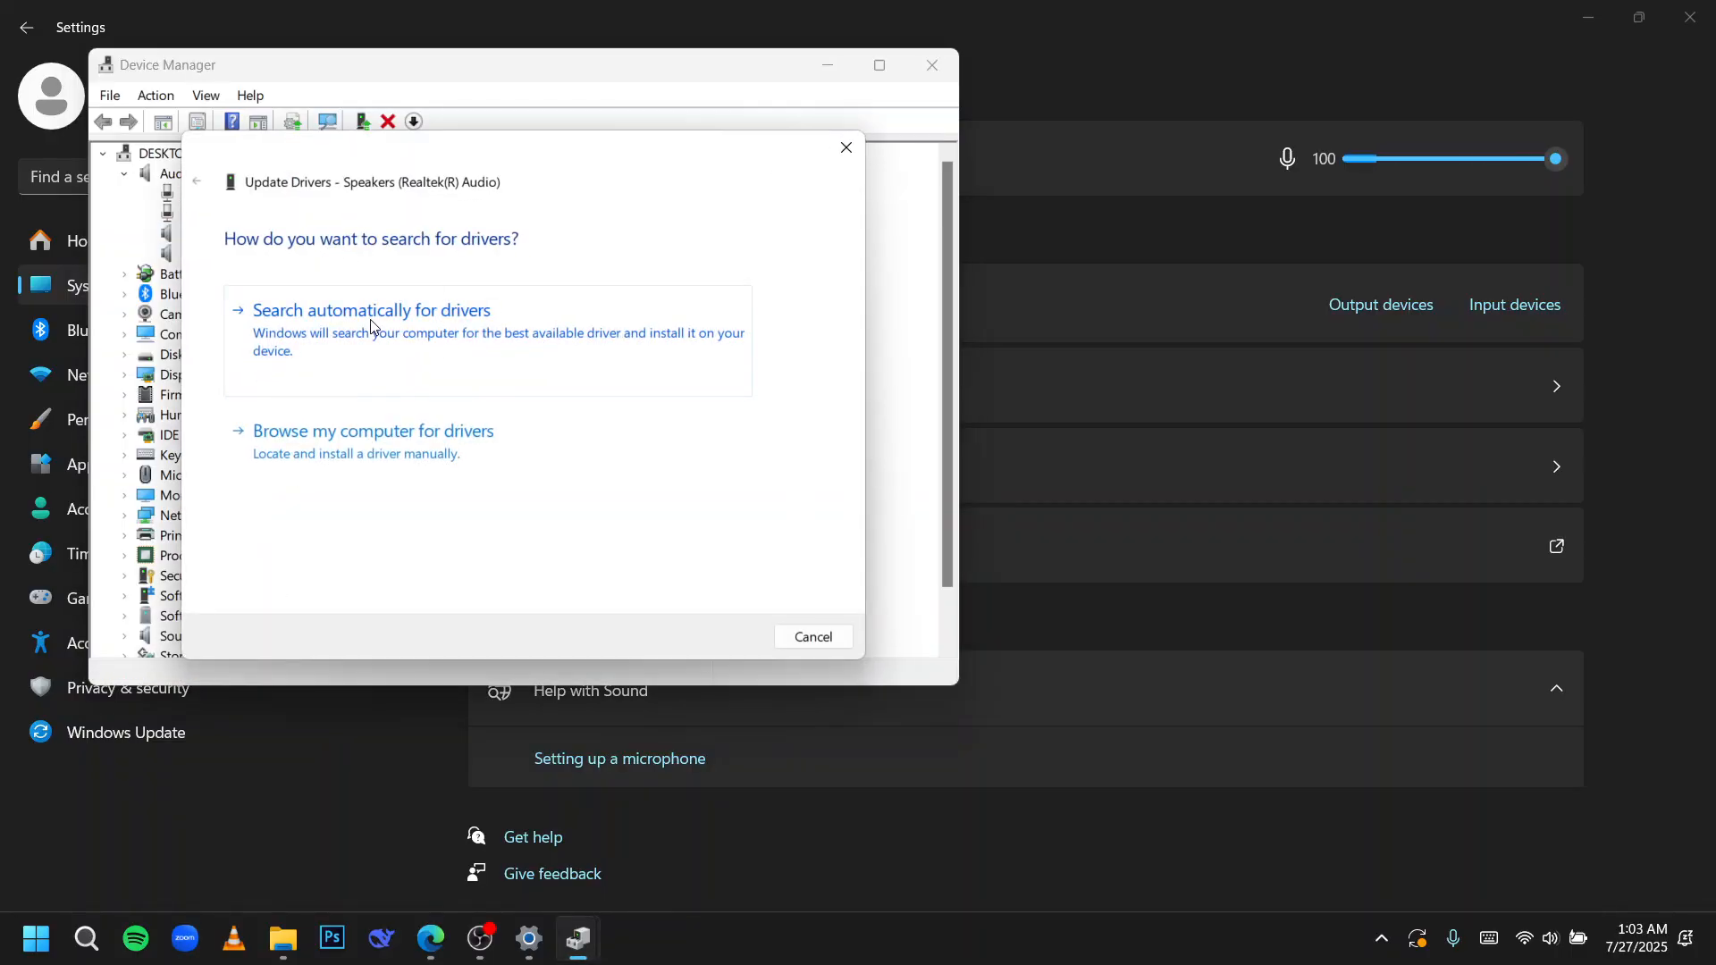
{"action": "left_click", "coordinate": [849, 152]}
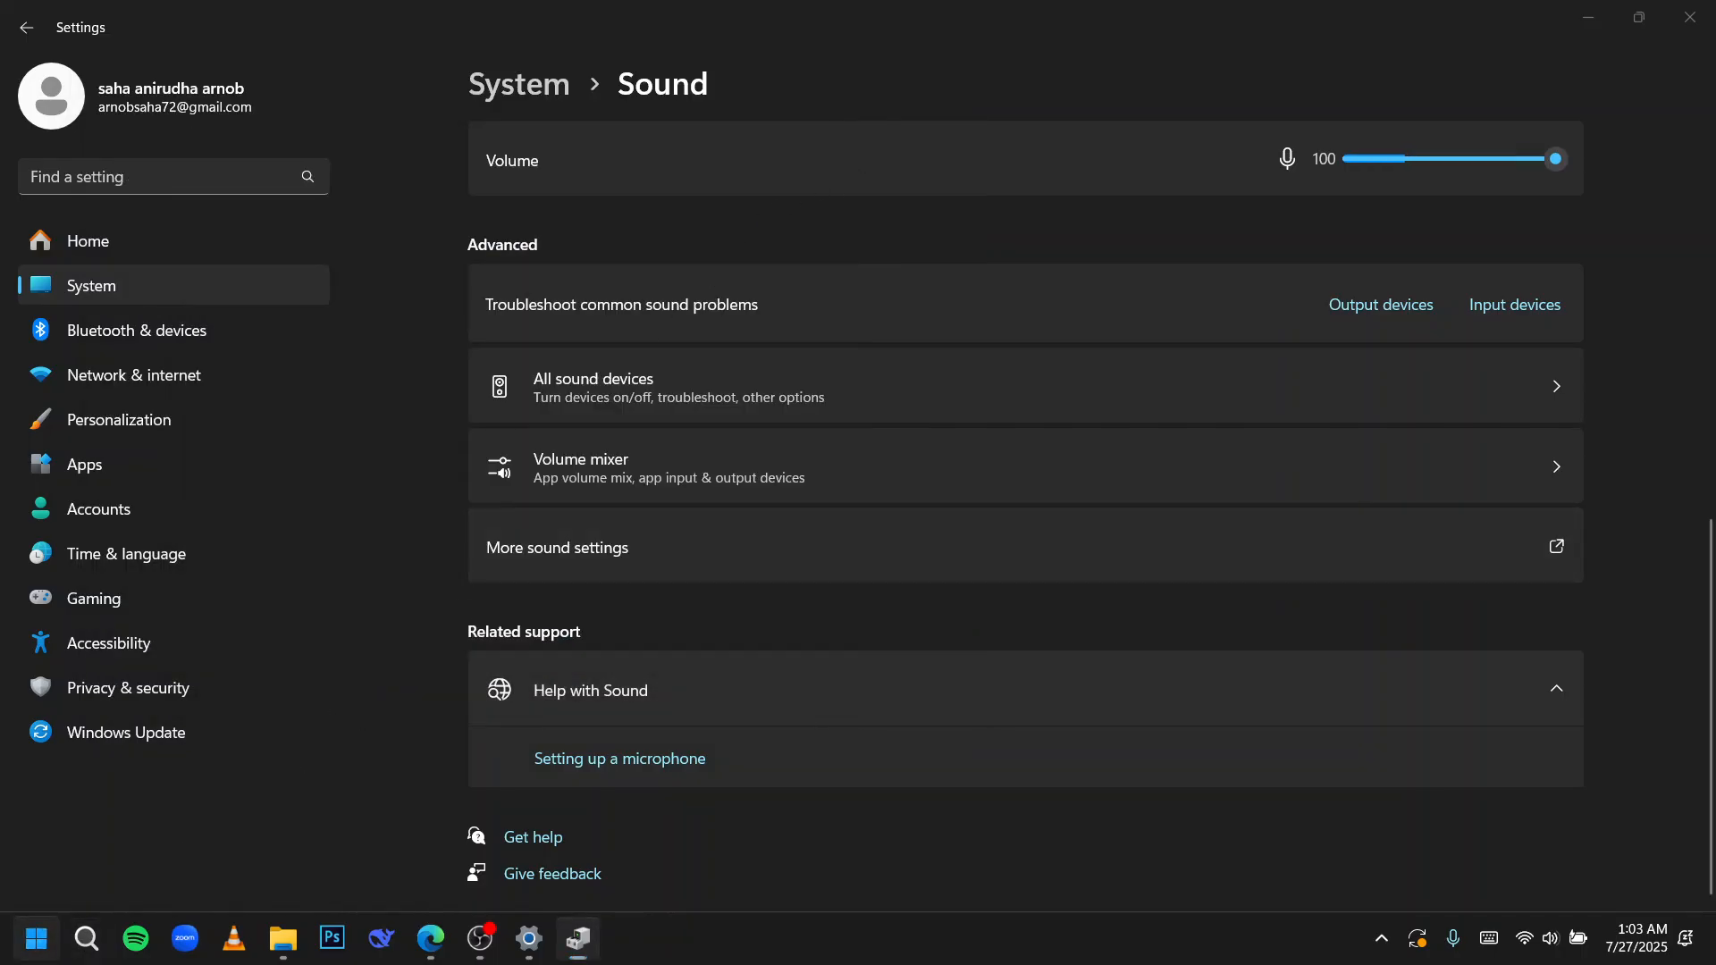
{"action": "key", "text": "super"}
{"action": "left_click", "coordinate": [578, 939]}
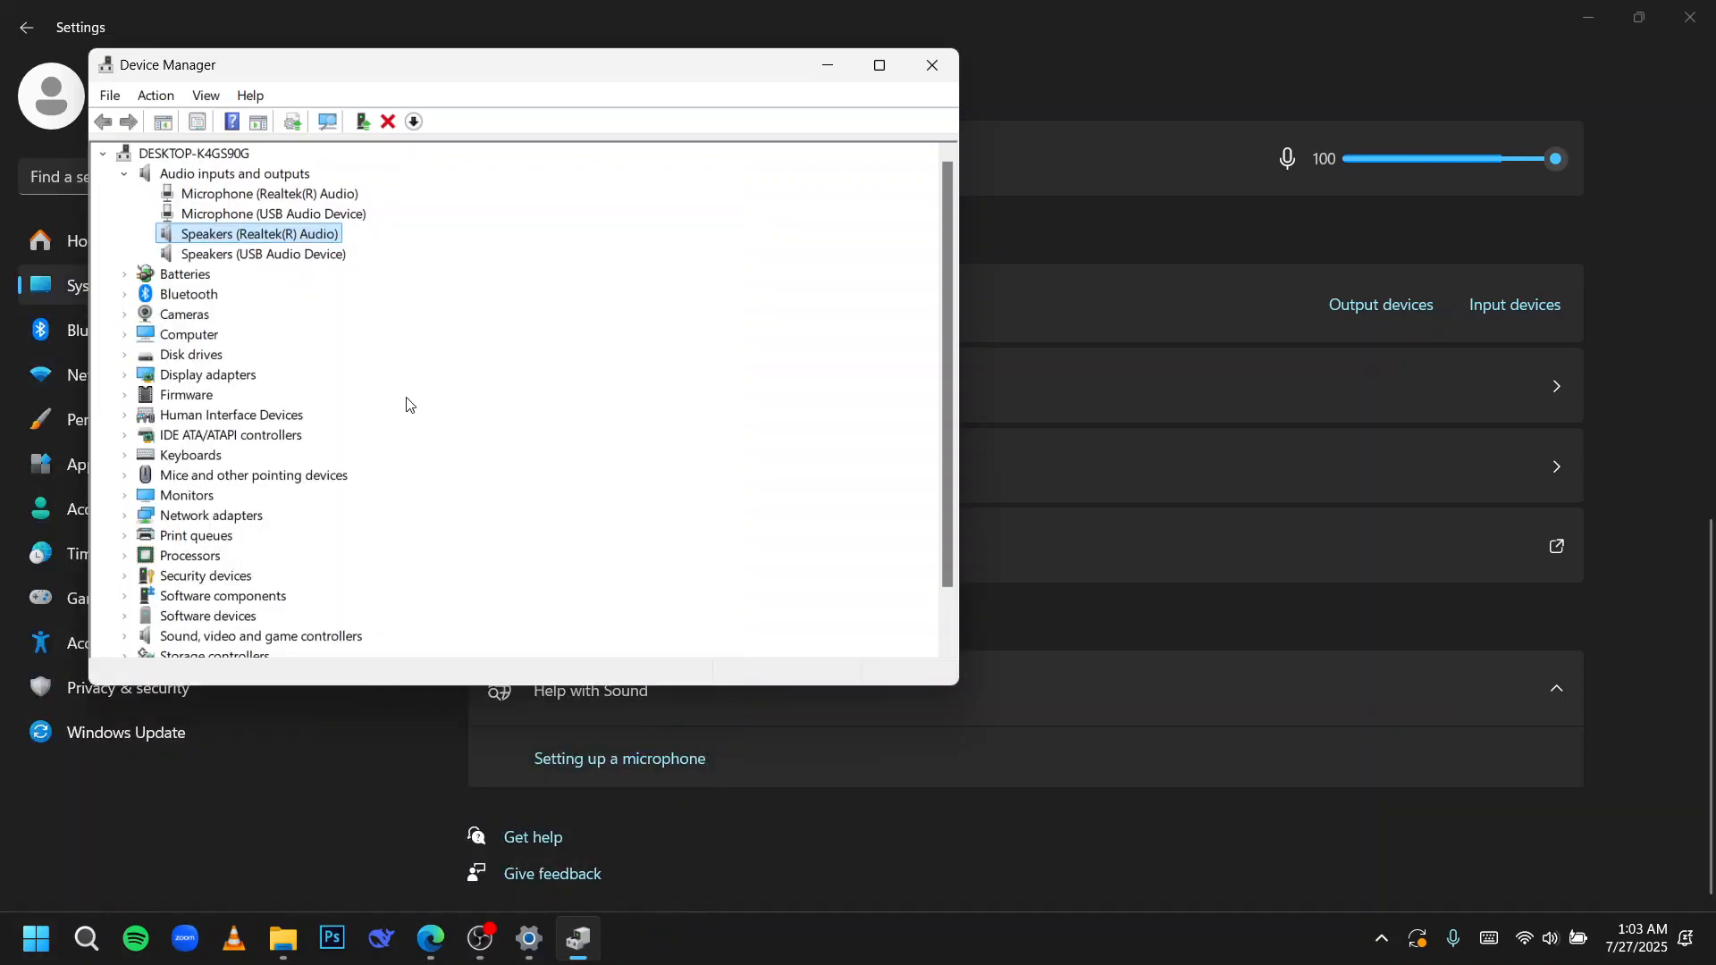
Step: Run a driver update for Speakers (Realtek(R) Audio) by searching C:\Users\User\Documents on the computer, including subfolders
{"action": "right_click", "coordinate": [288, 232]}
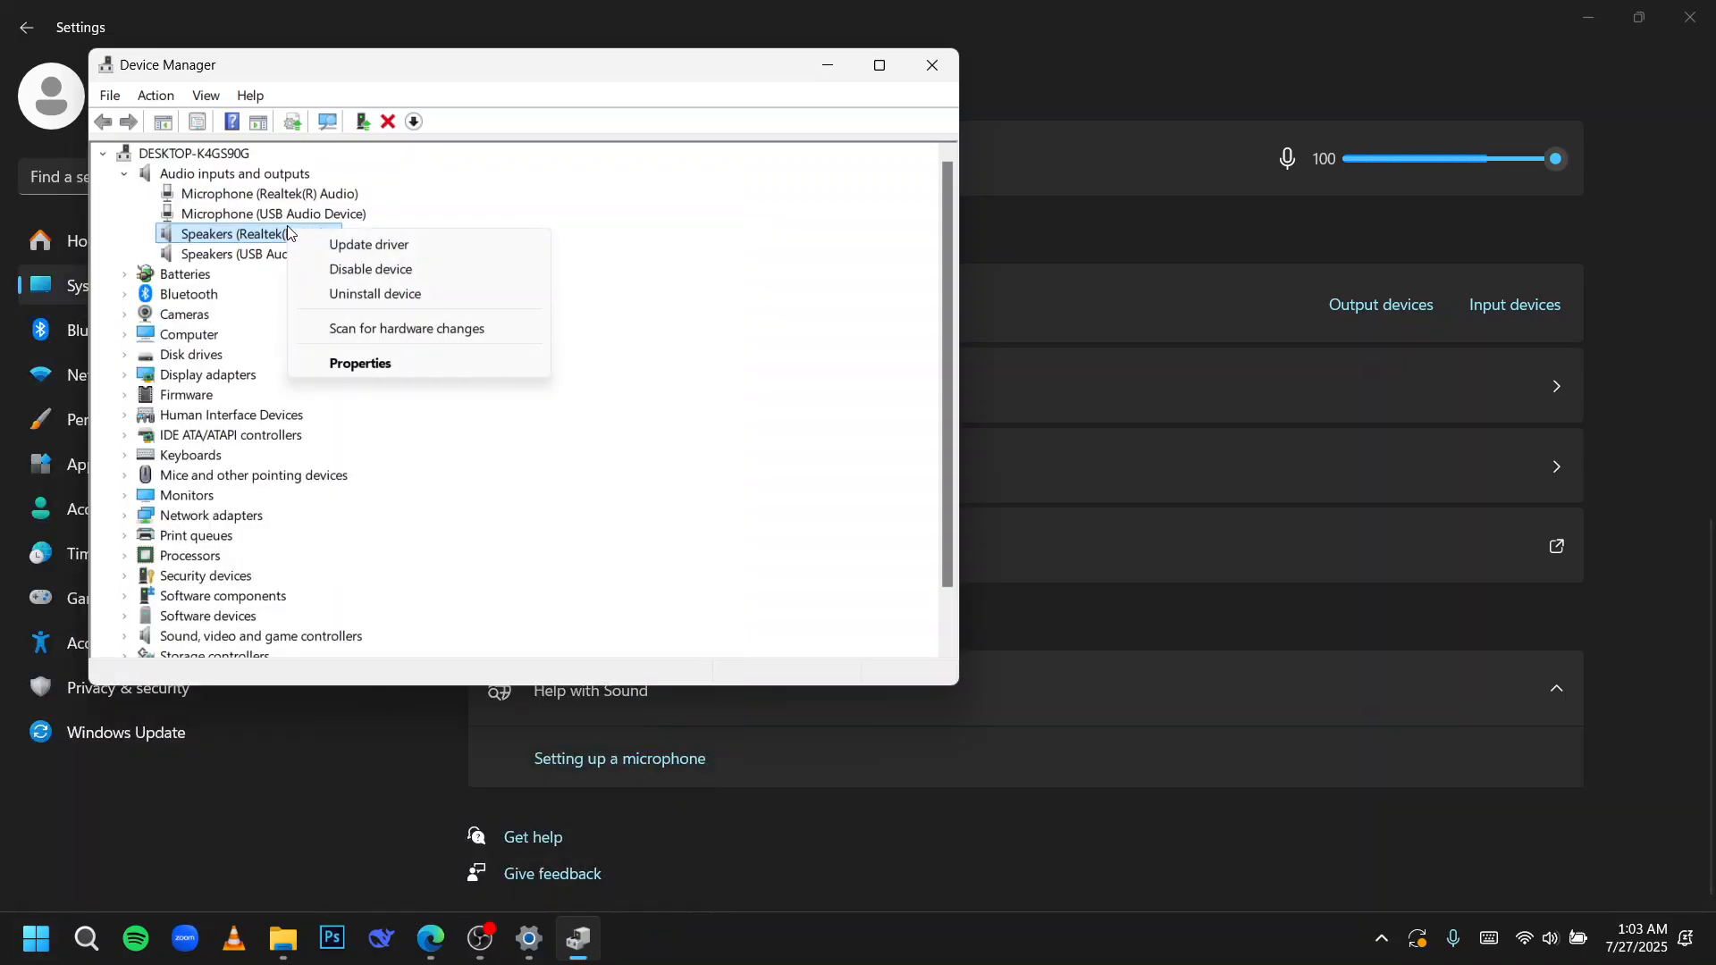
{"action": "left_click", "coordinate": [399, 250]}
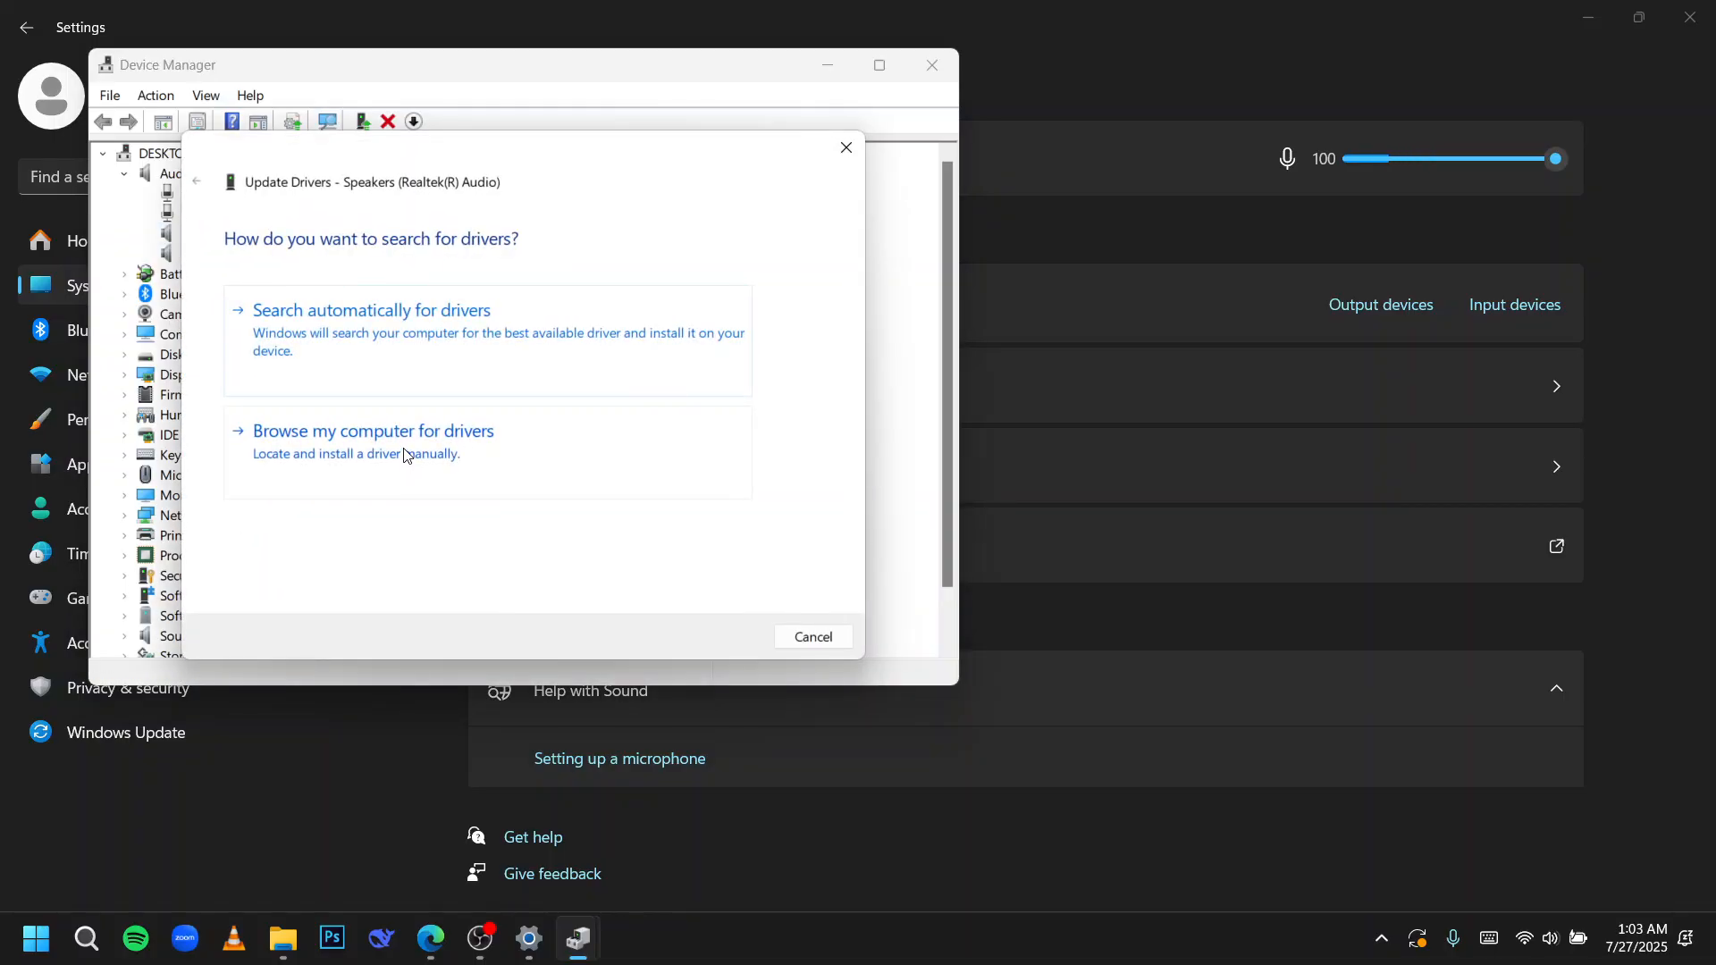
{"action": "left_click", "coordinate": [402, 465]}
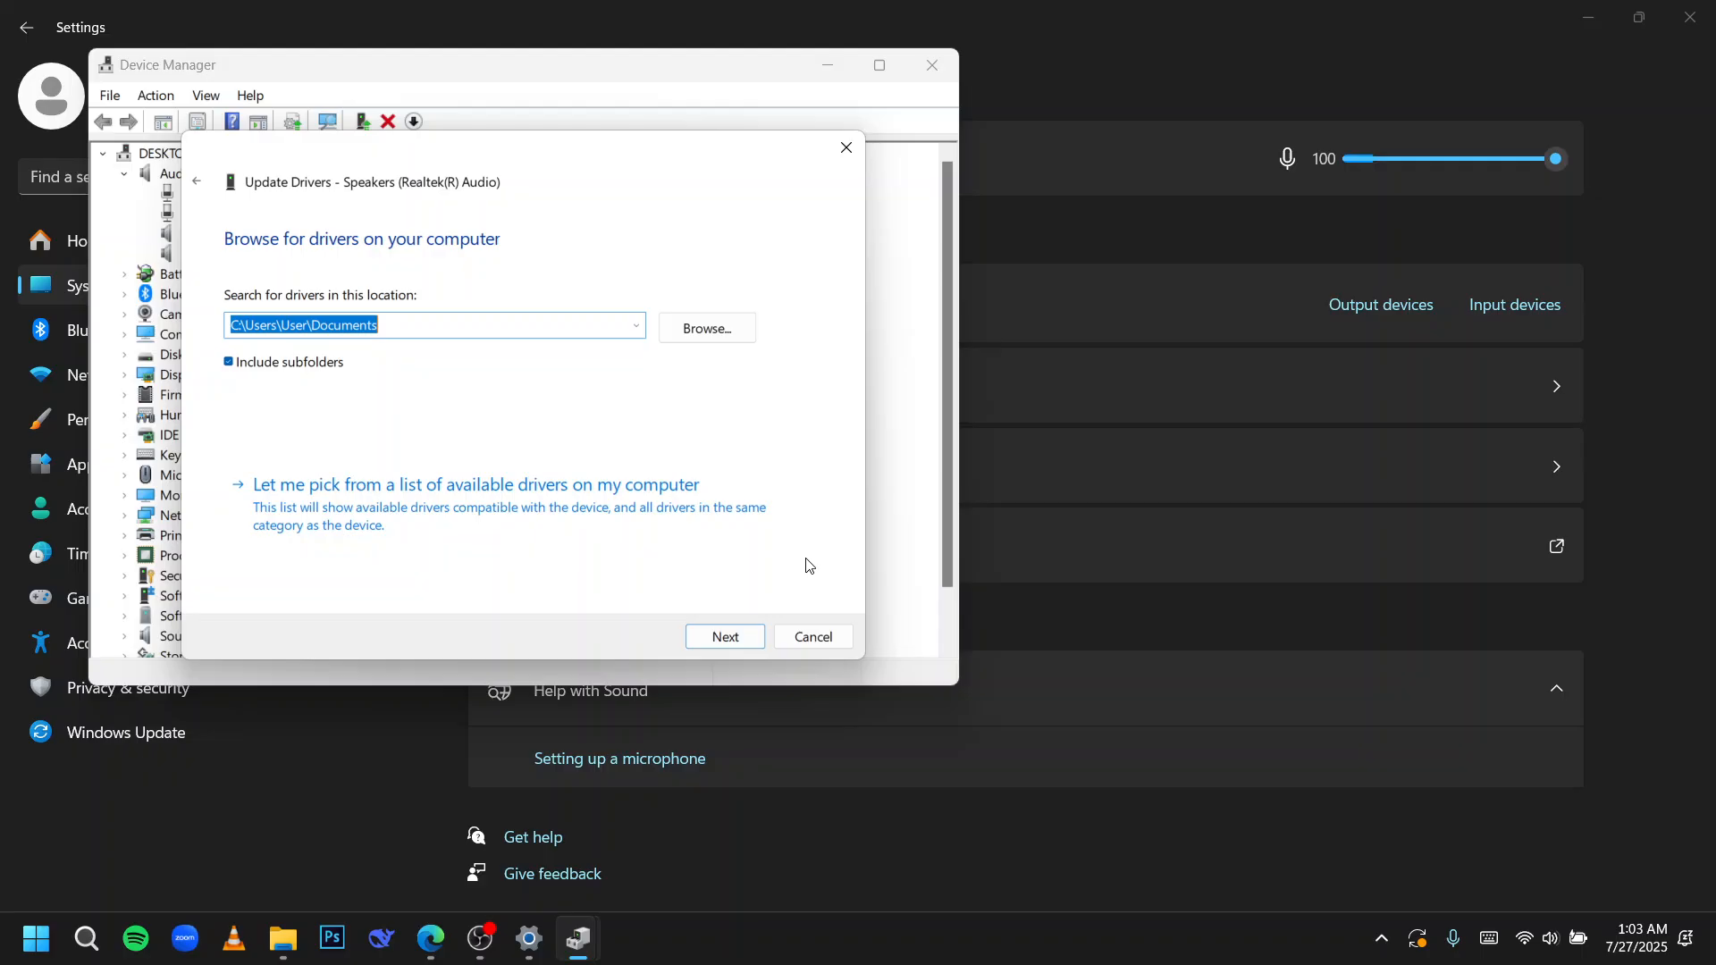
{"action": "left_click", "coordinate": [729, 635]}
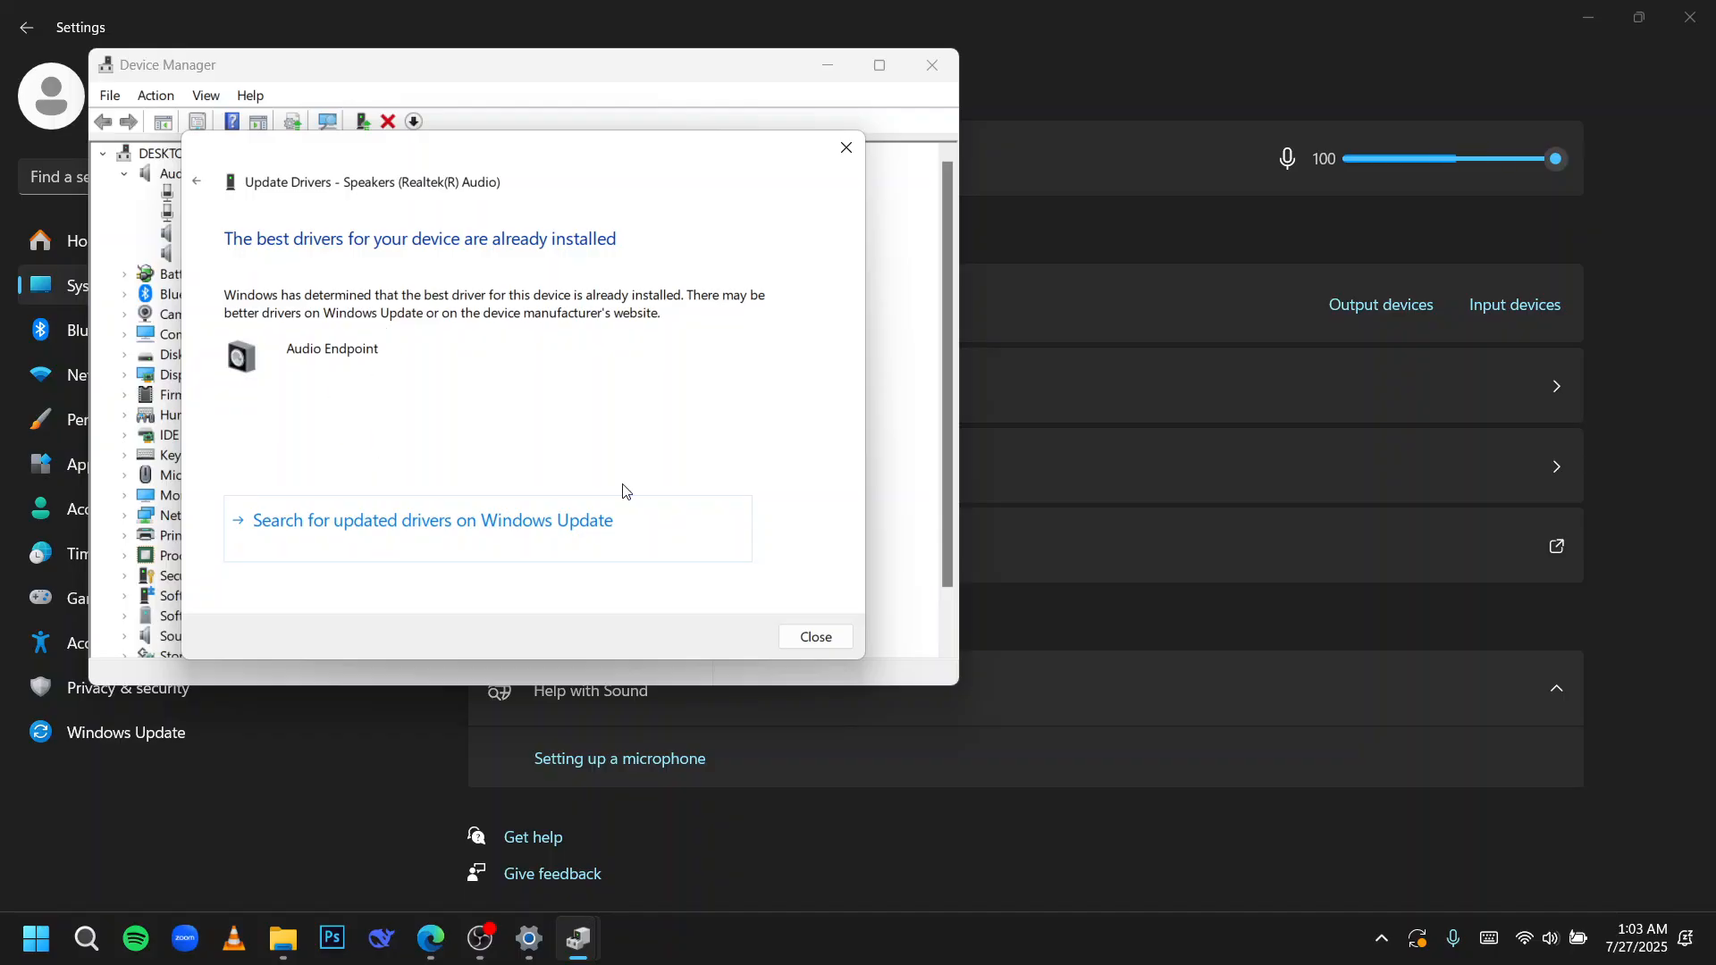
Step: Close the finished driver update wizard, return to Device Manager and expand the Sound, video and game controllers category
{"action": "left_click", "coordinate": [816, 636]}
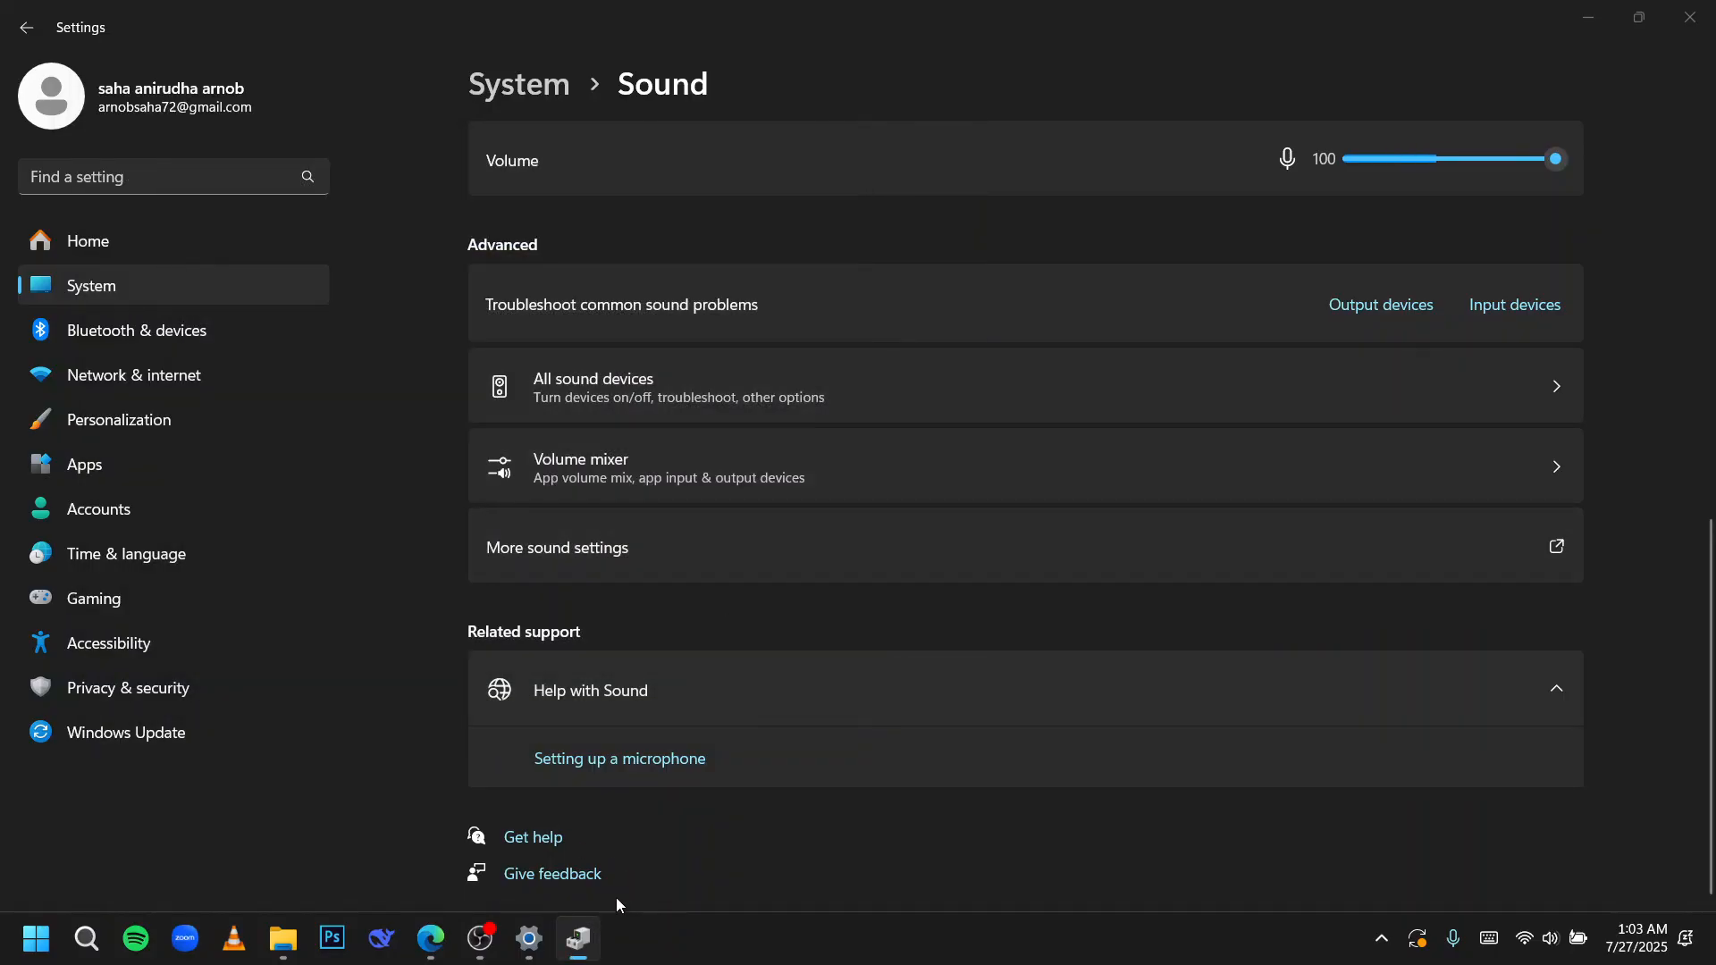
{"action": "left_click", "coordinate": [576, 937]}
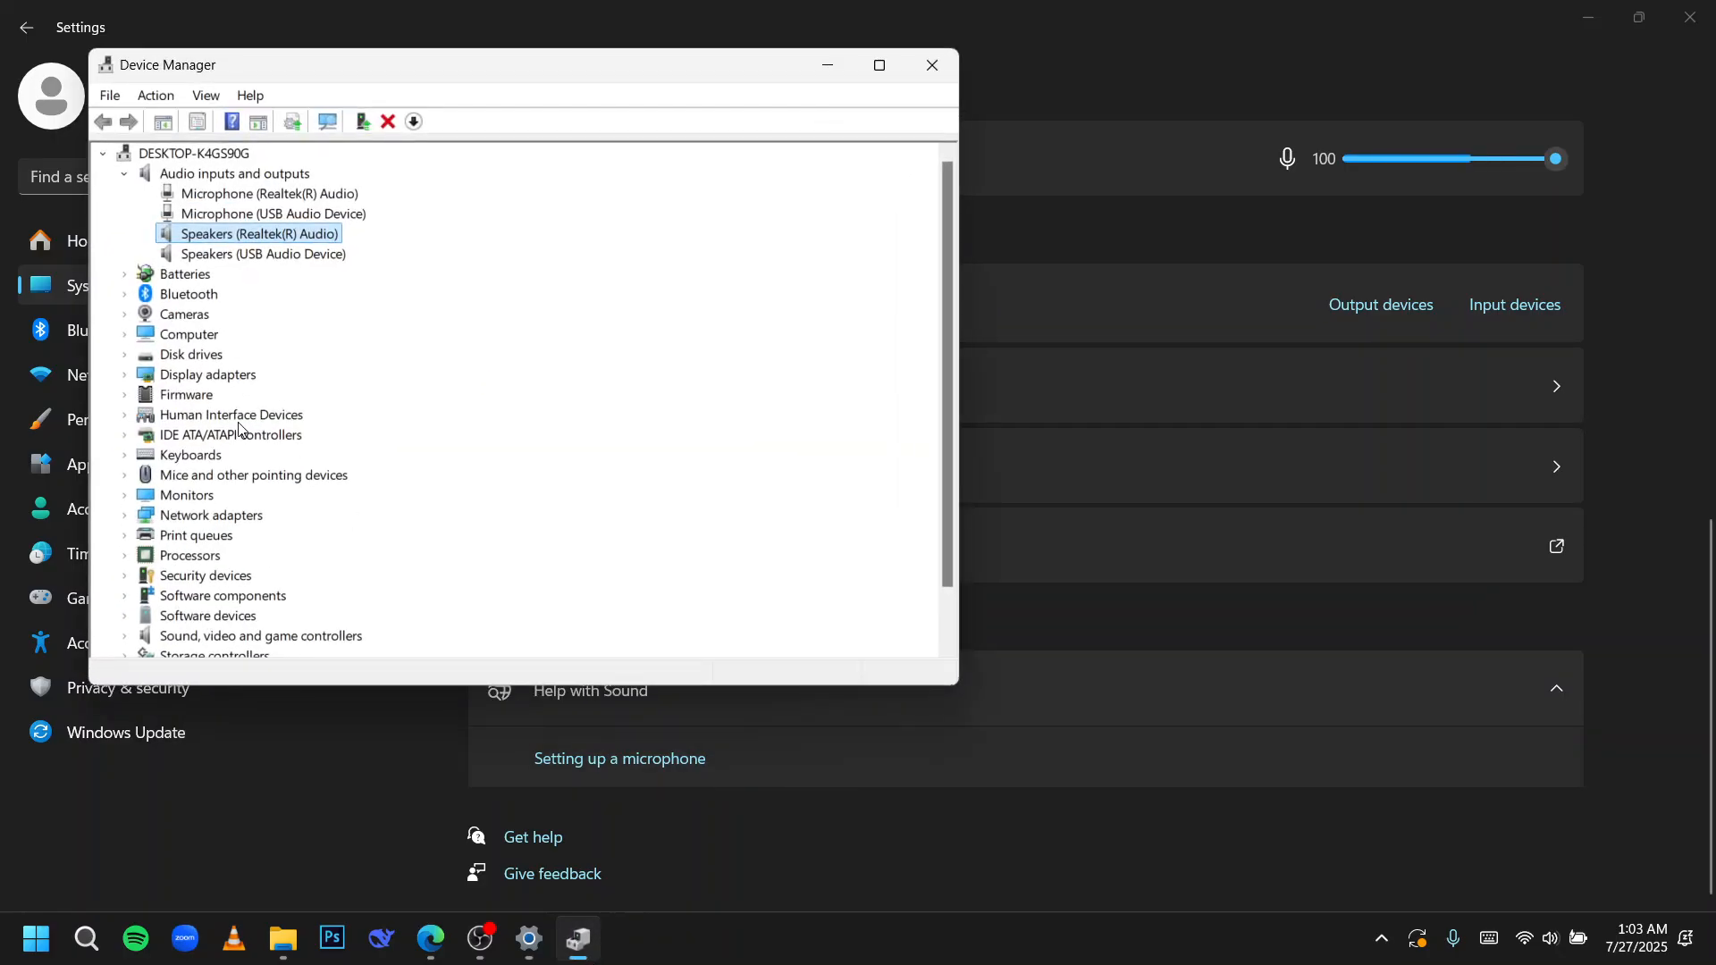
{"action": "scroll", "coordinate": [227, 499], "scroll_direction": "down", "scroll_amount": 1}
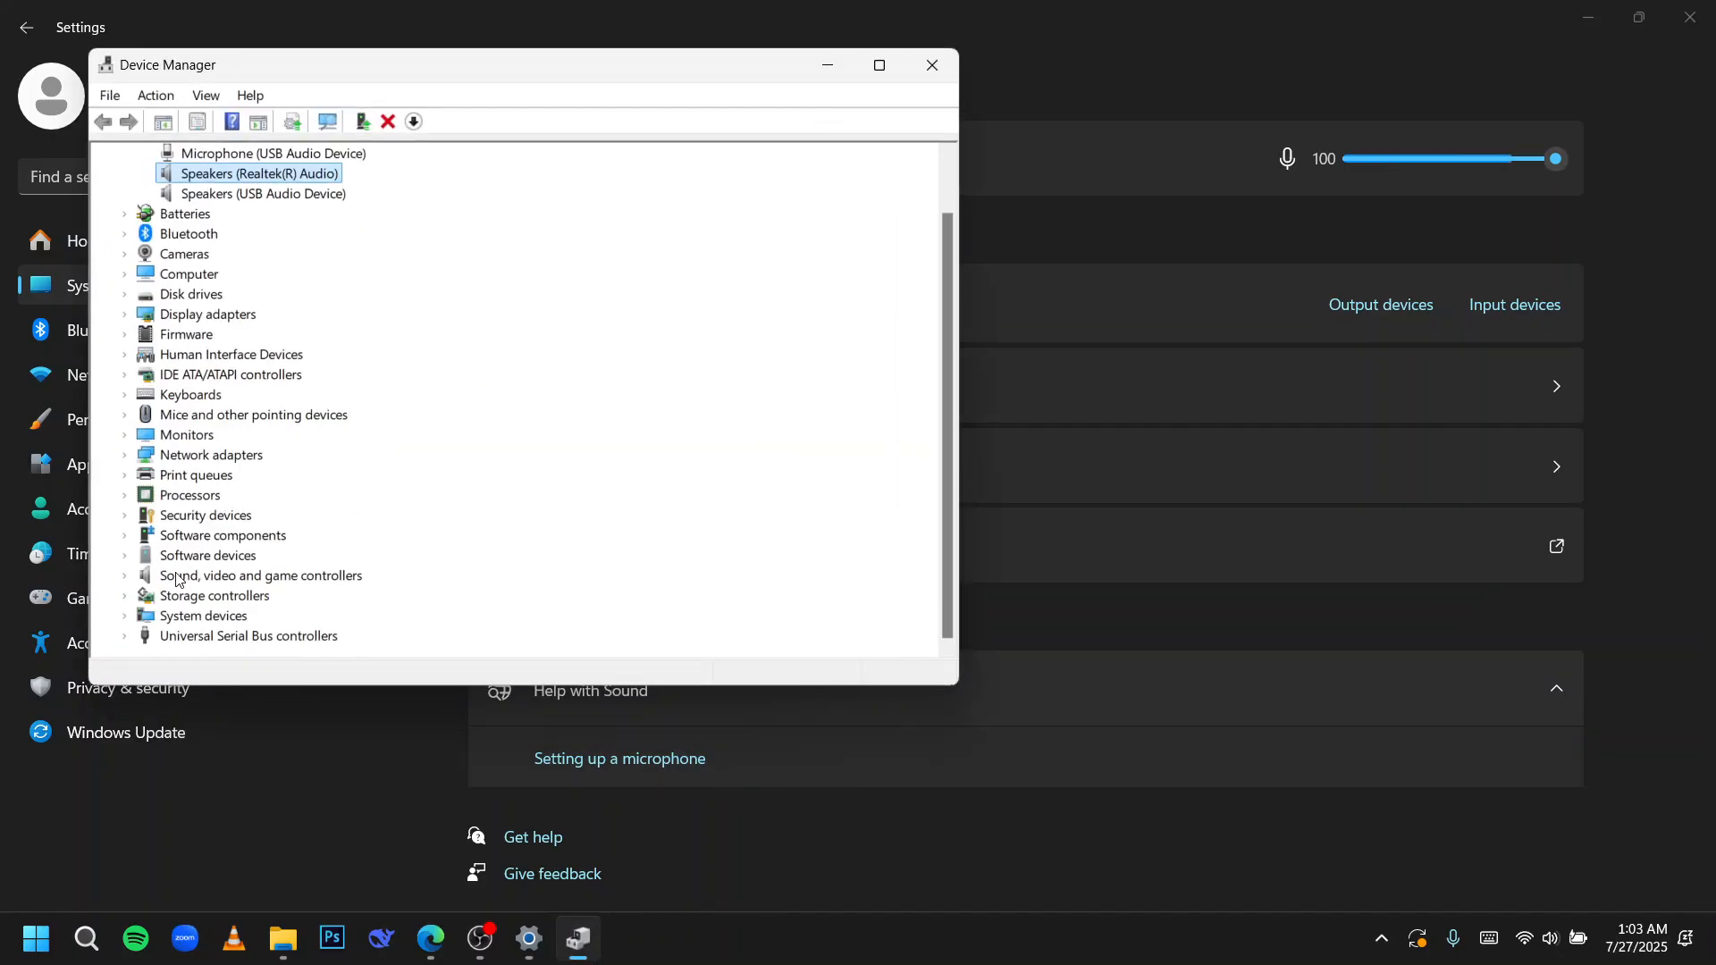
{"action": "left_click", "coordinate": [125, 578]}
{"action": "scroll", "coordinate": [266, 584], "scroll_direction": "down", "scroll_amount": 1}
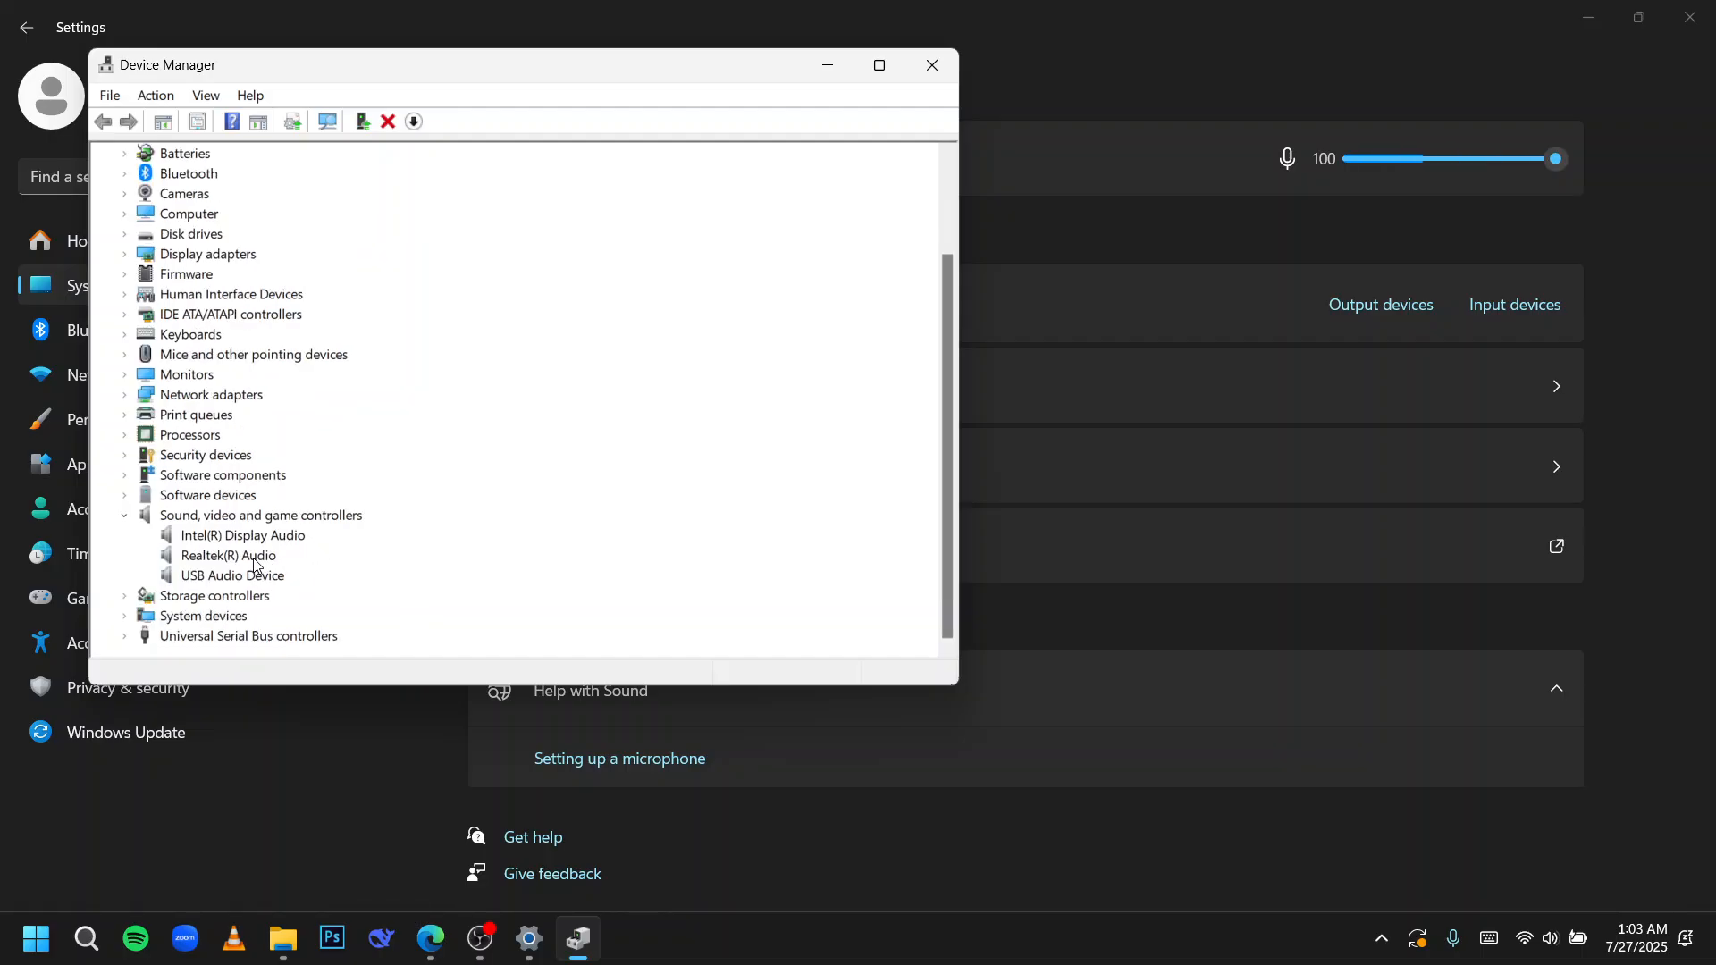
Step: Check the list of available drivers for Realtek(R) Audio, select Realtek High Definition Audio(SST), and exit without installing, closing Device Manager
{"action": "left_click", "coordinate": [255, 562]}
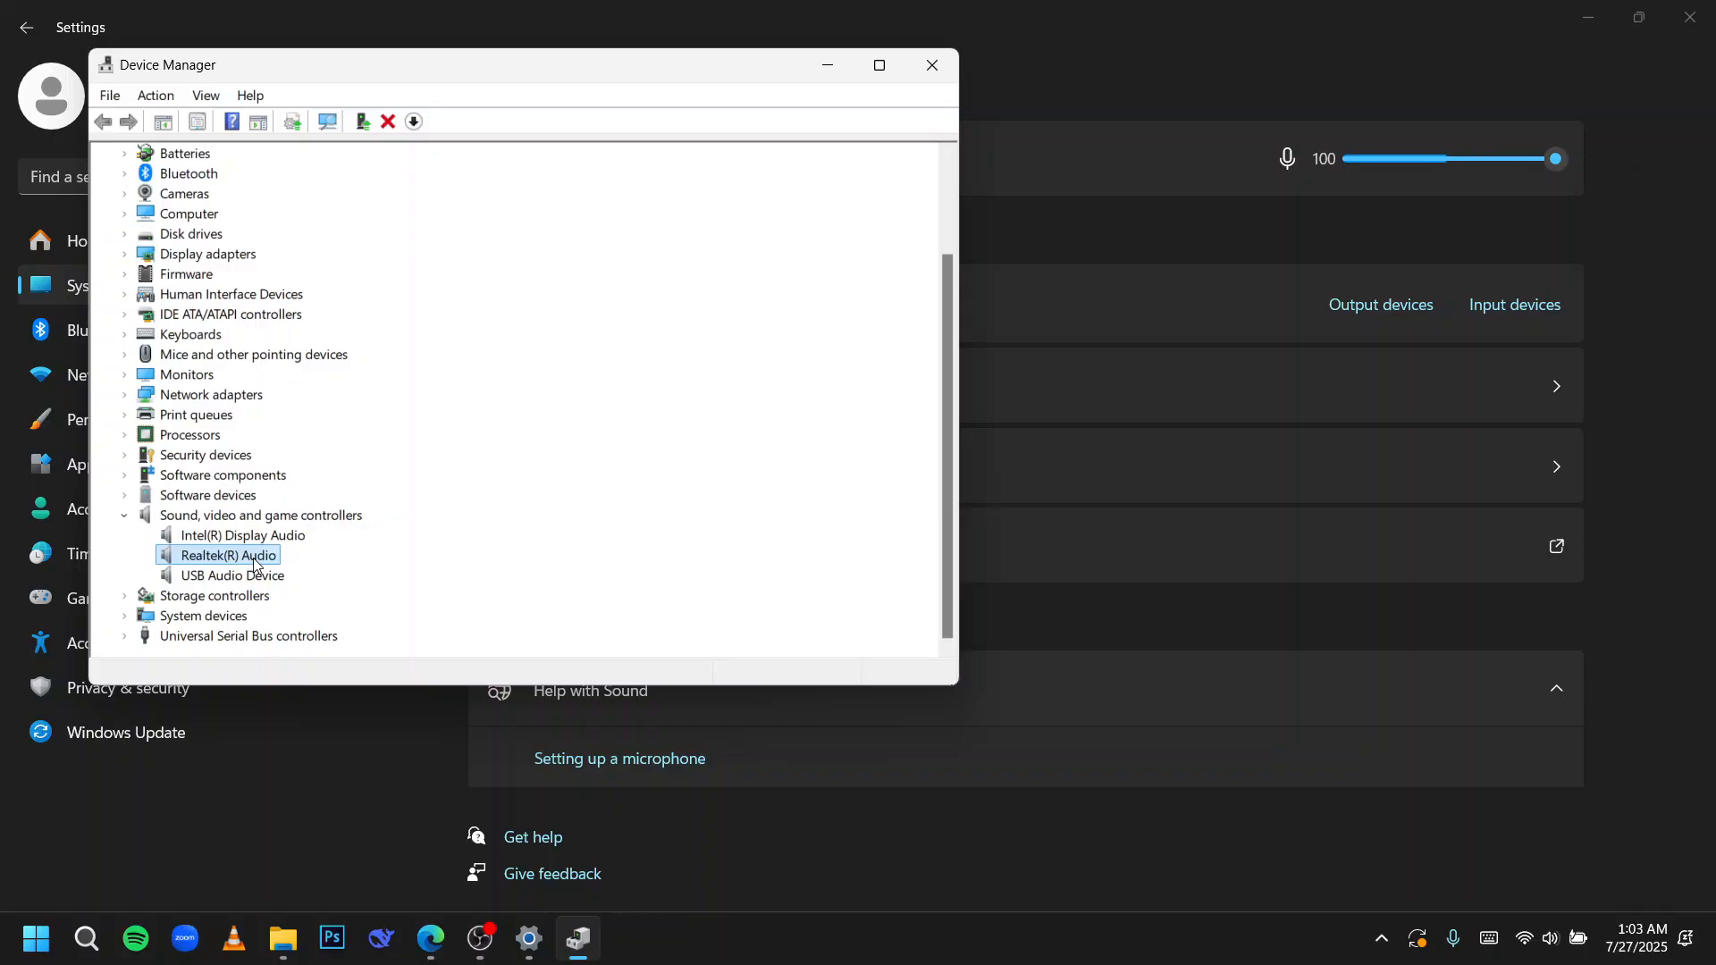
{"action": "right_click", "coordinate": [255, 557]}
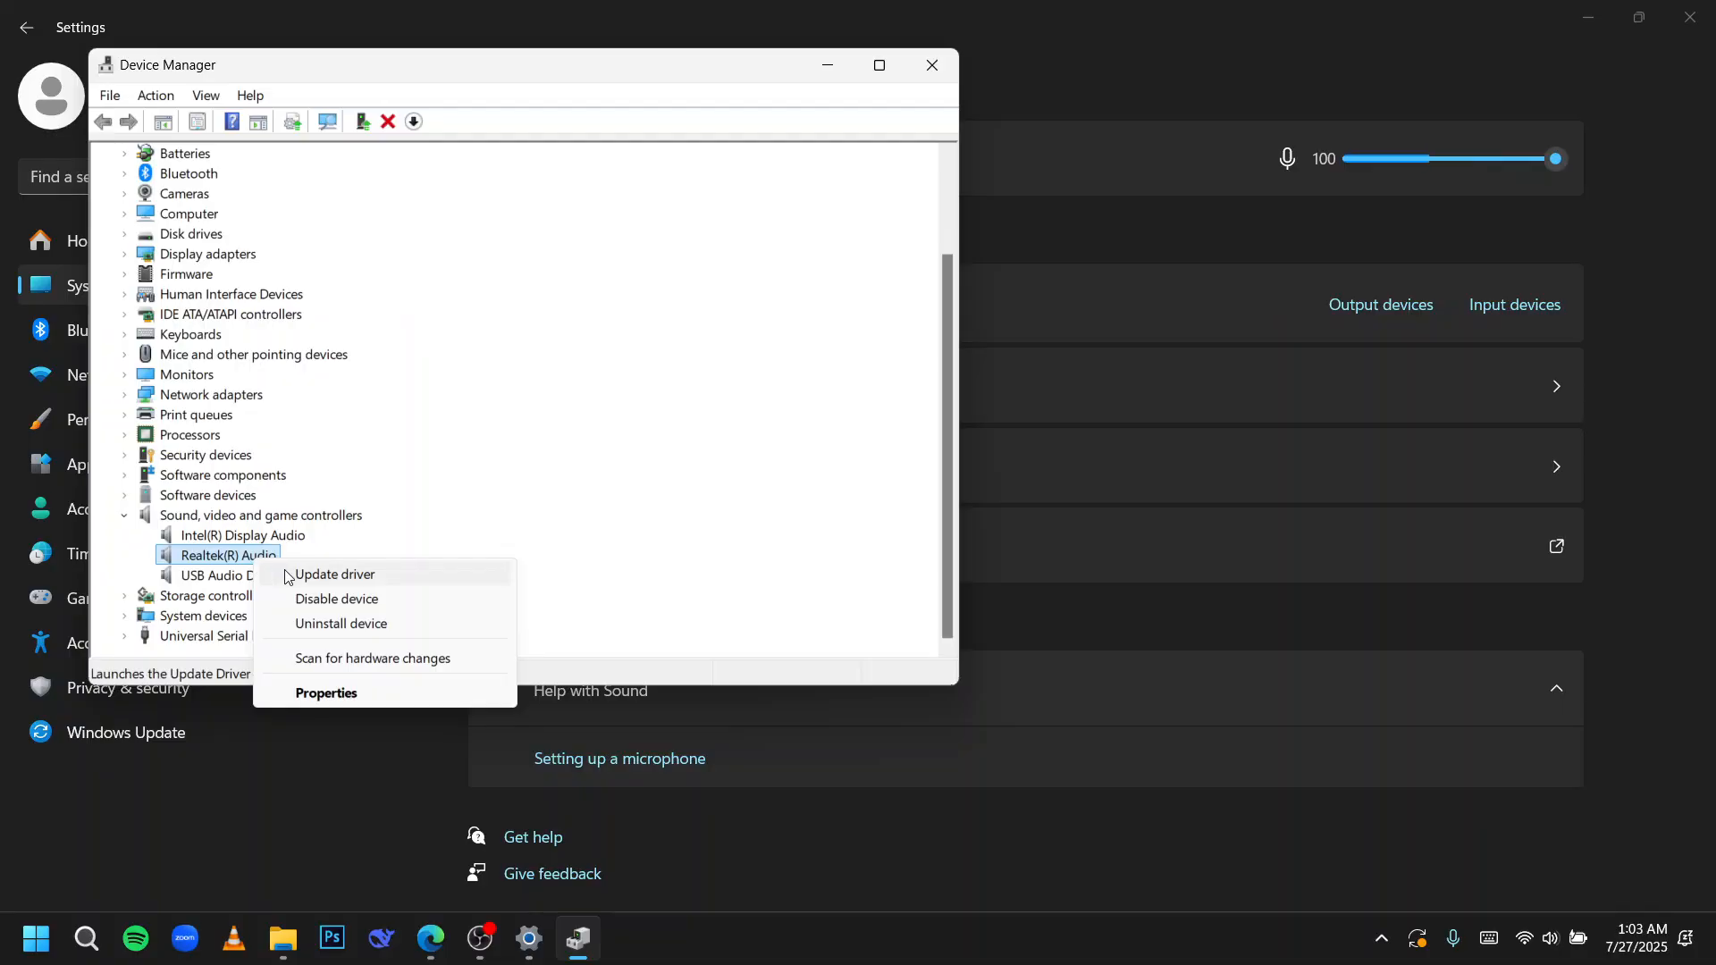
{"action": "left_click", "coordinate": [302, 573]}
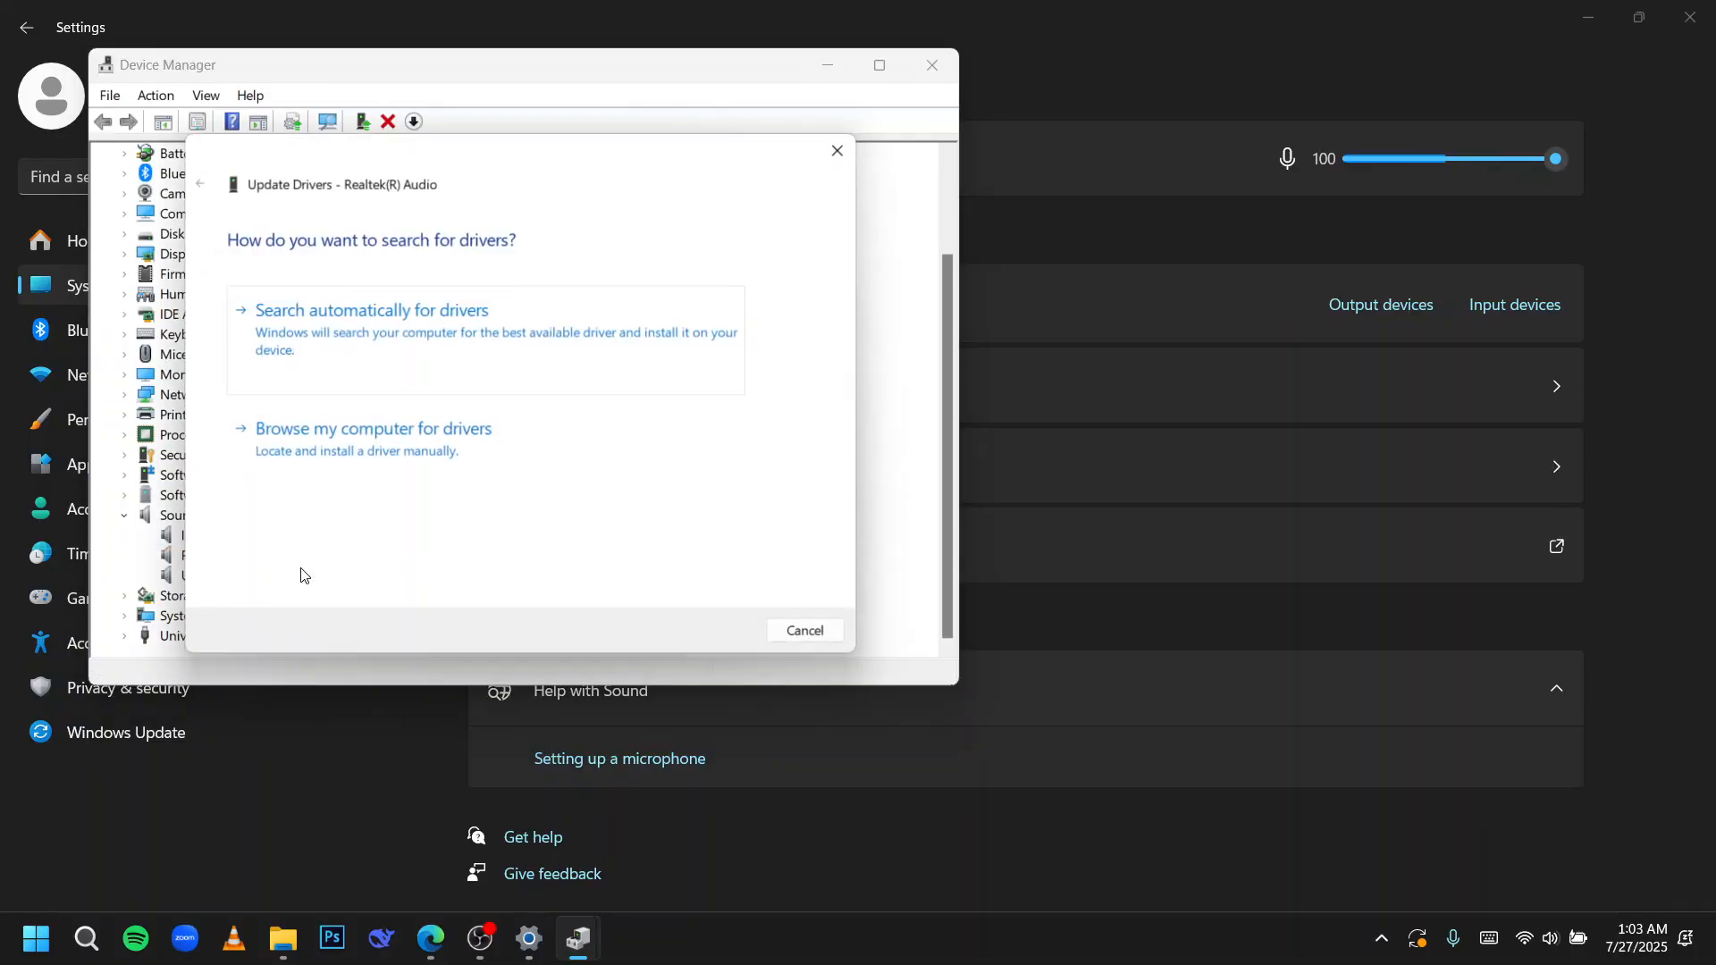
{"action": "left_click", "coordinate": [424, 453]}
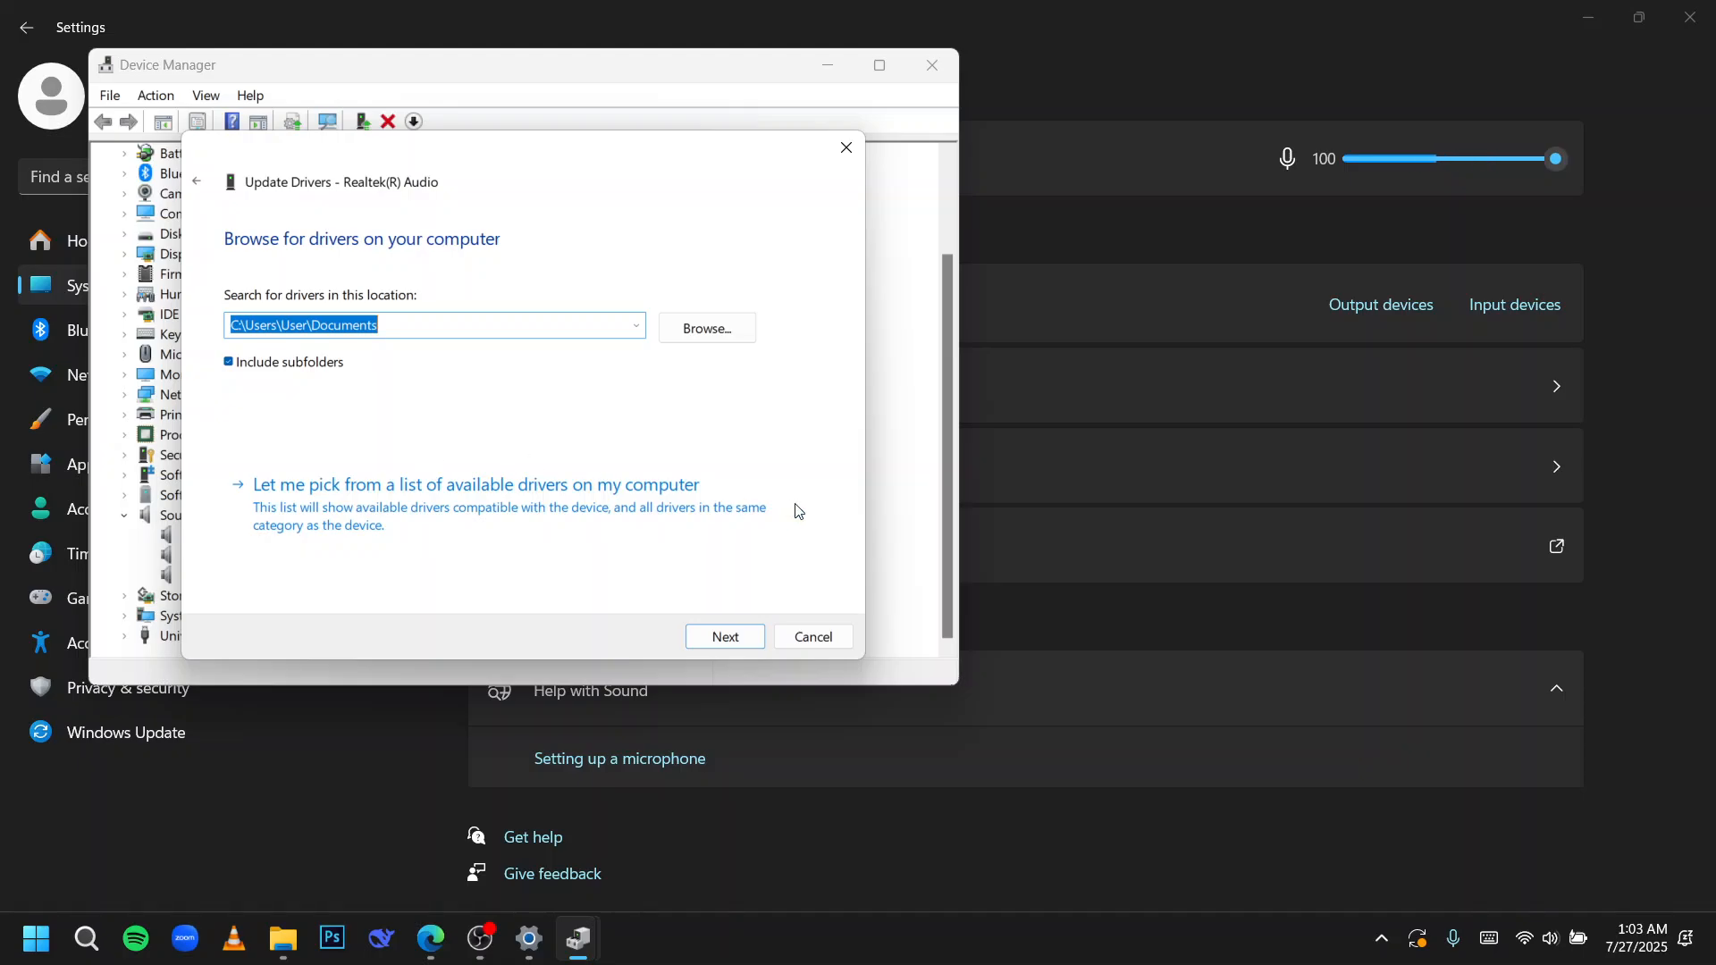
{"action": "left_click", "coordinate": [397, 497]}
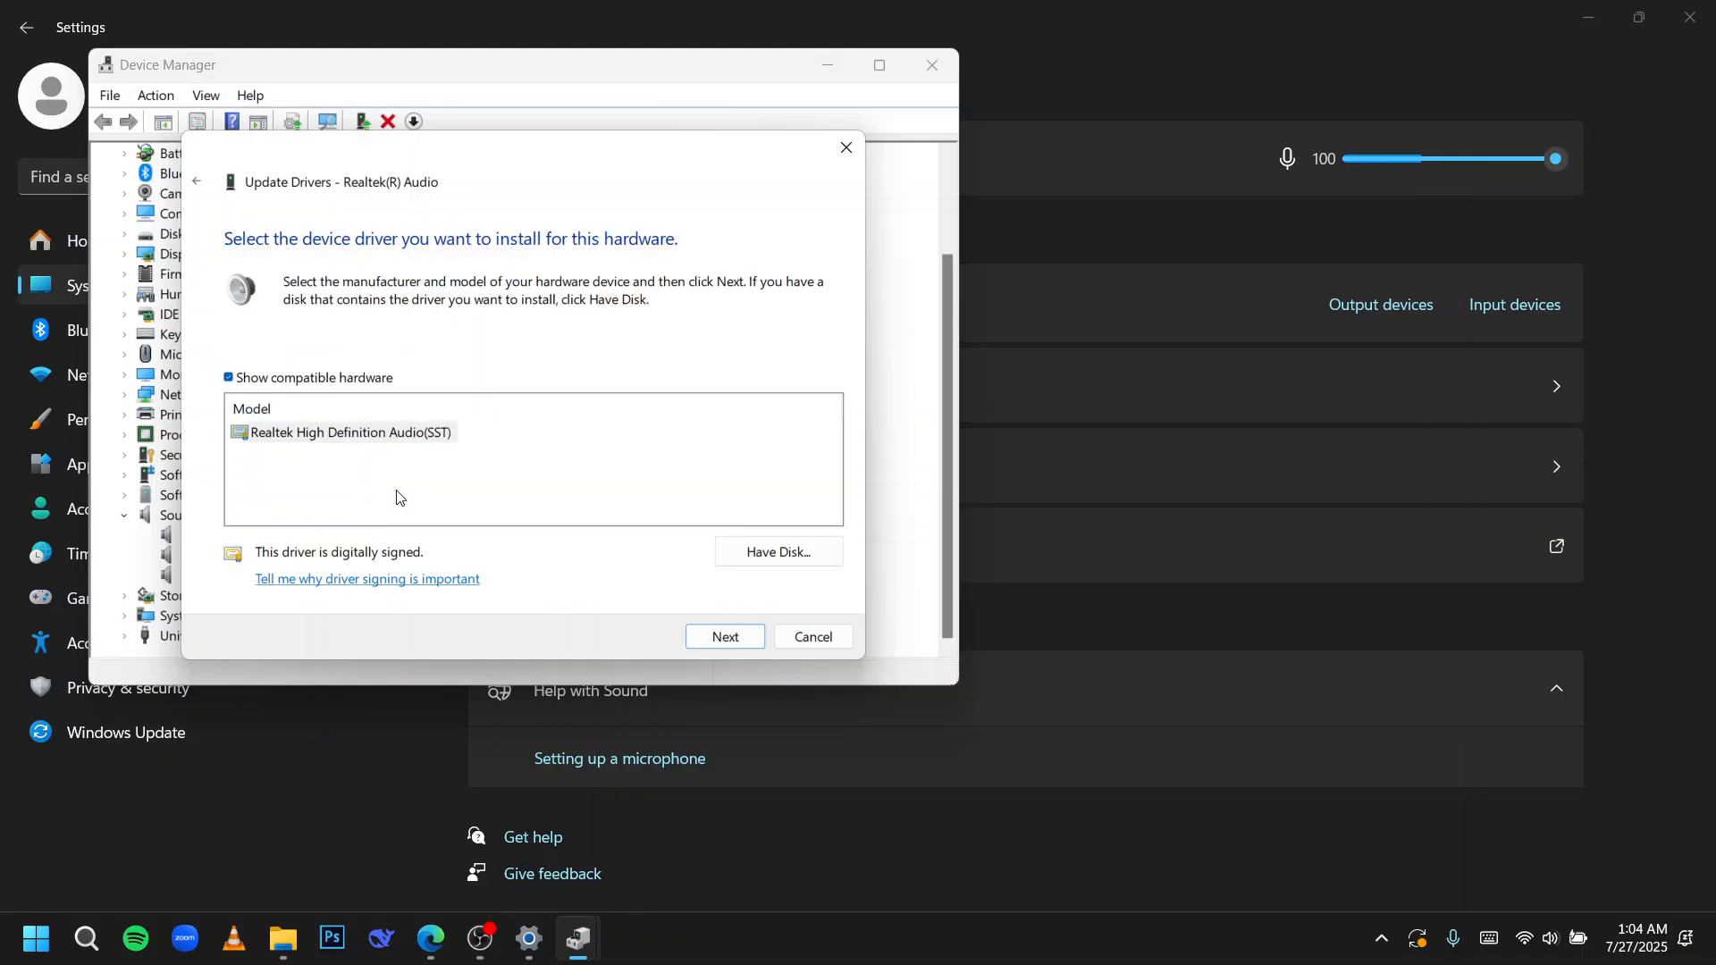
{"action": "left_click", "coordinate": [405, 440]}
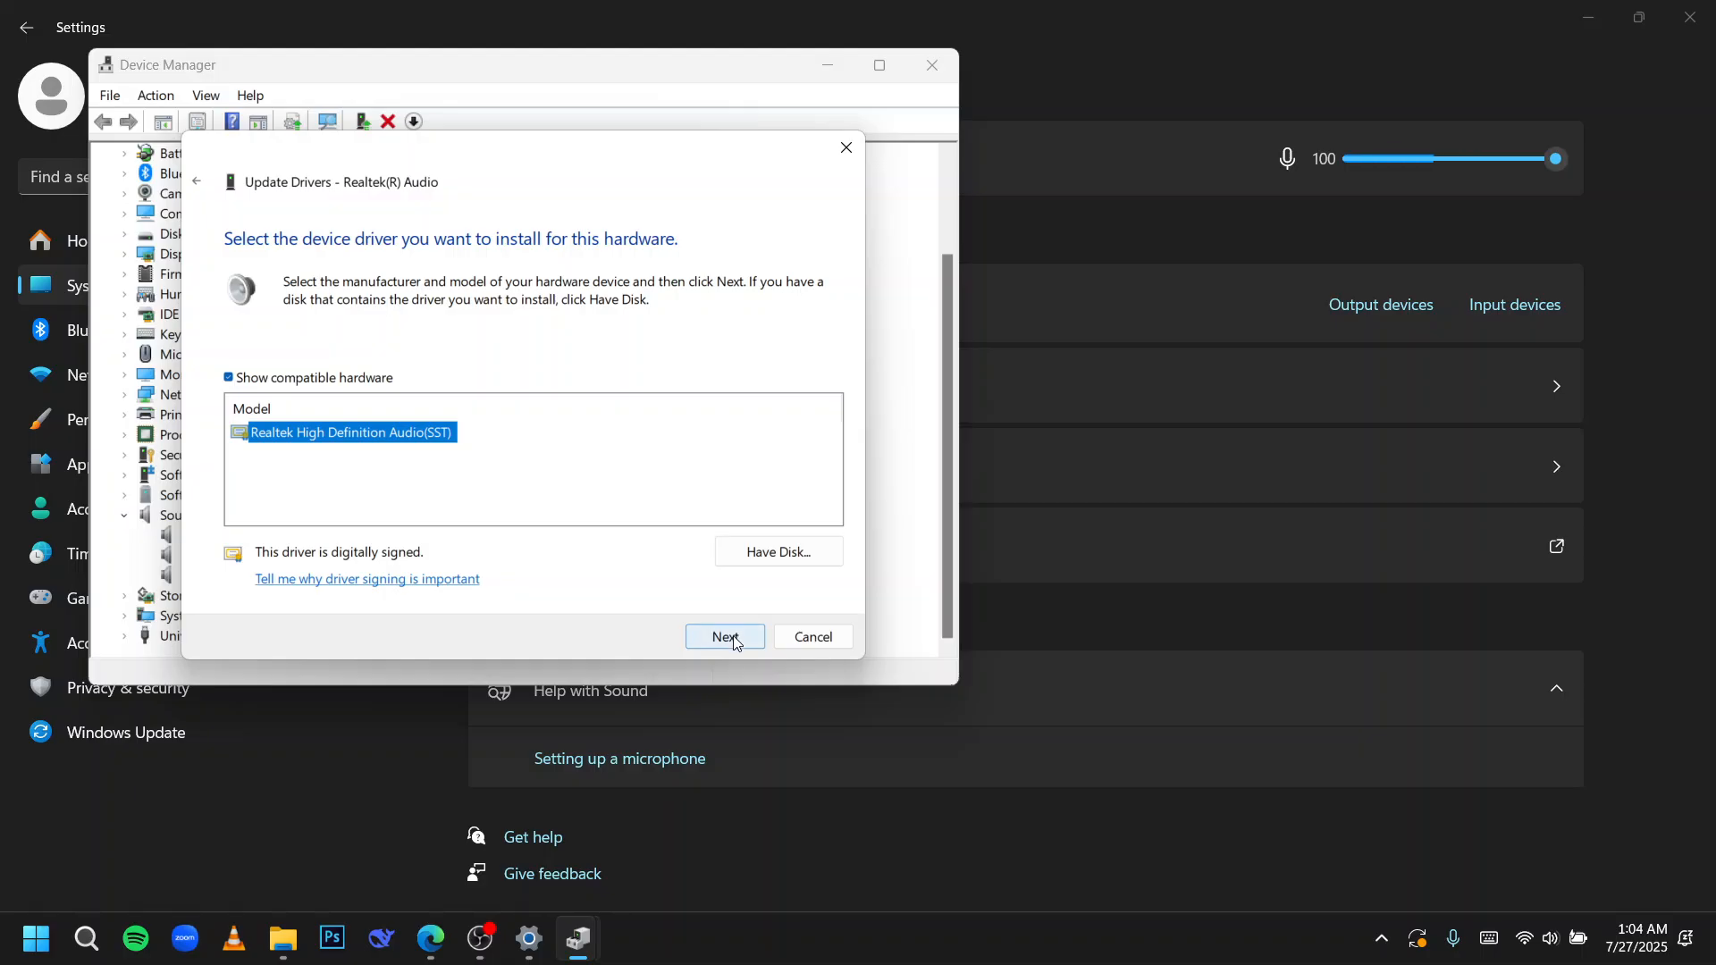
{"action": "left_click", "coordinate": [818, 640]}
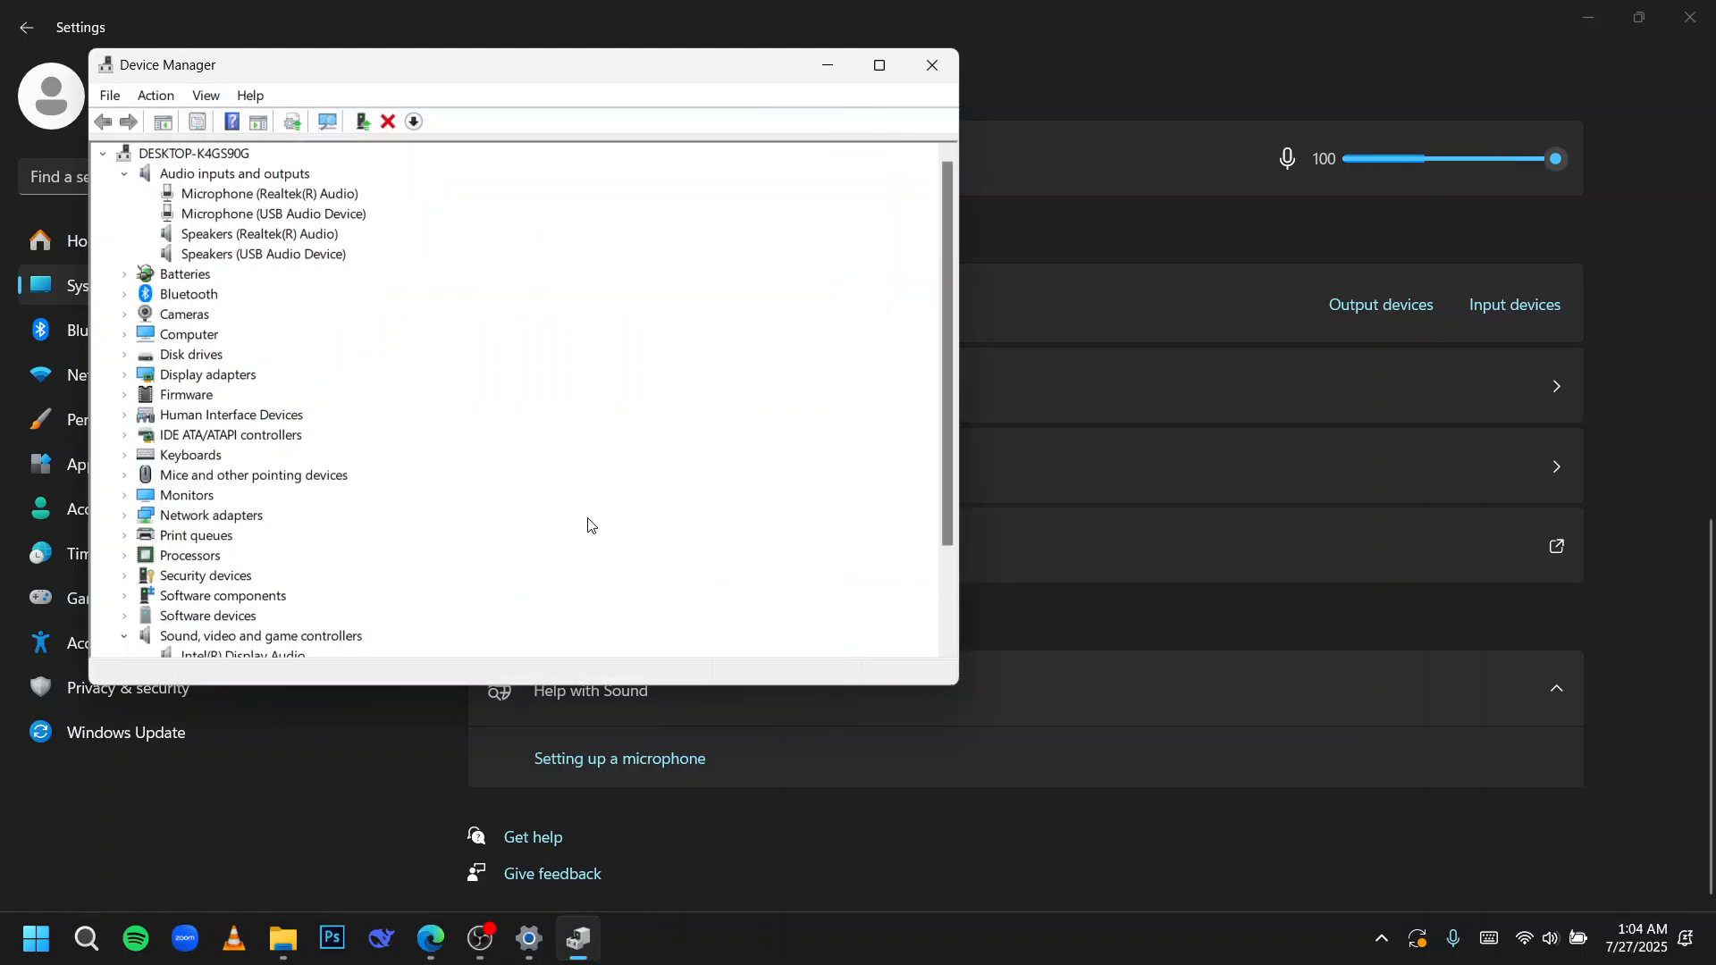
{"action": "left_click", "coordinate": [932, 64]}
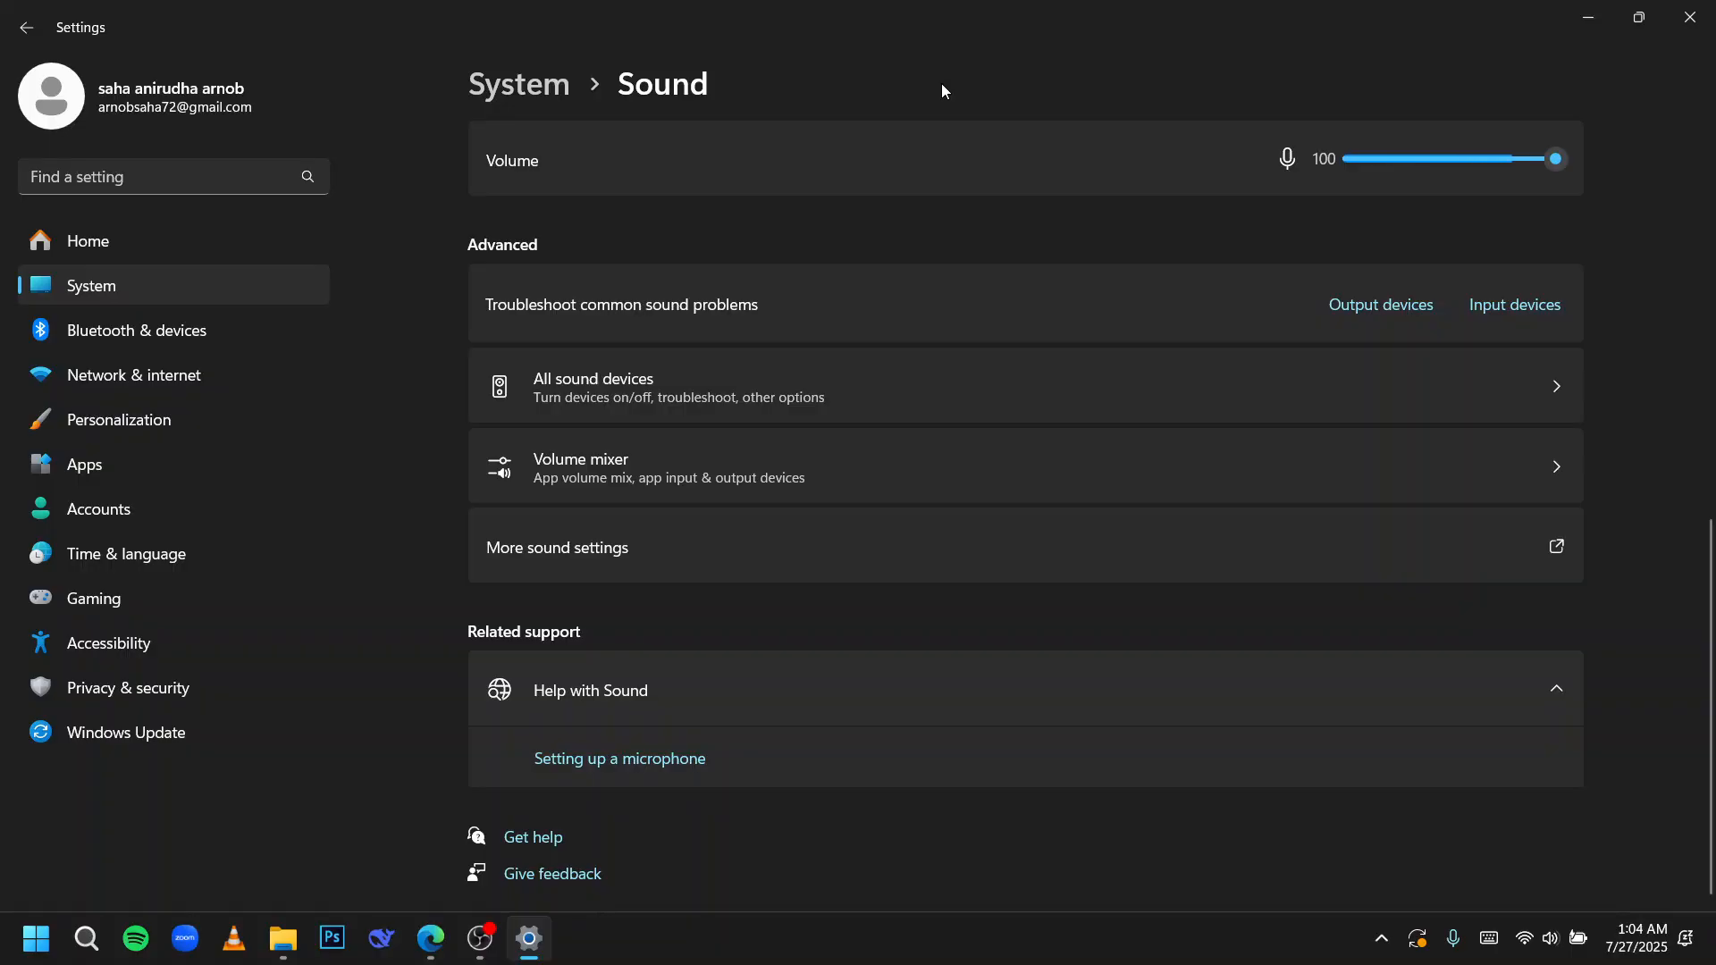